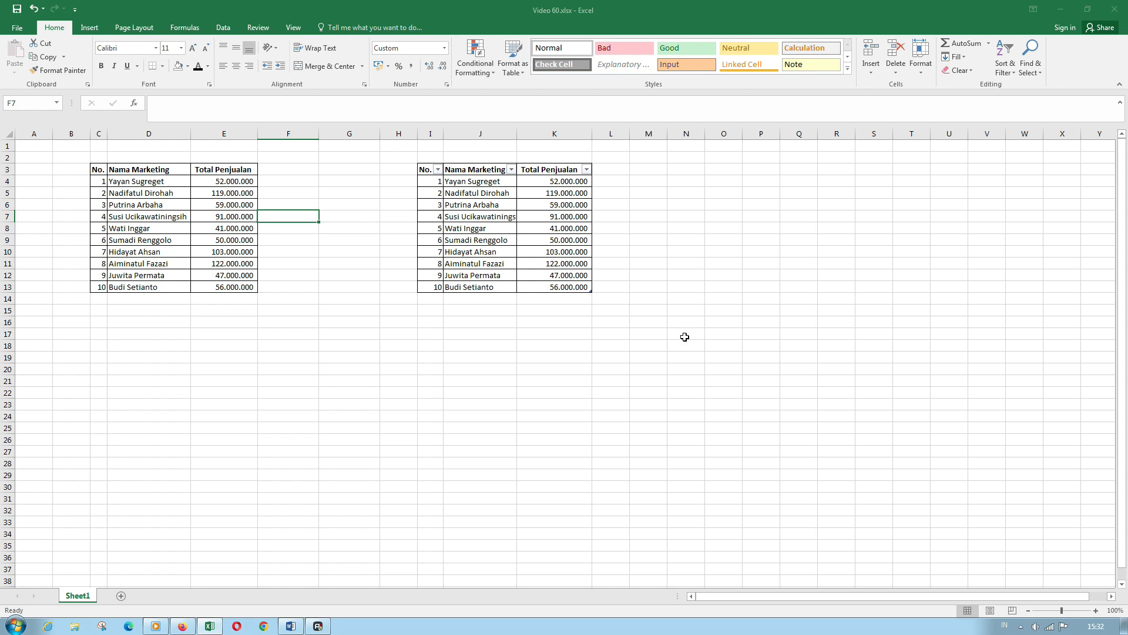
# - Inspect the names and sales figures in the left list and the right-hand table
pyautogui.click(171, 227)
pyautogui.click(544, 227)
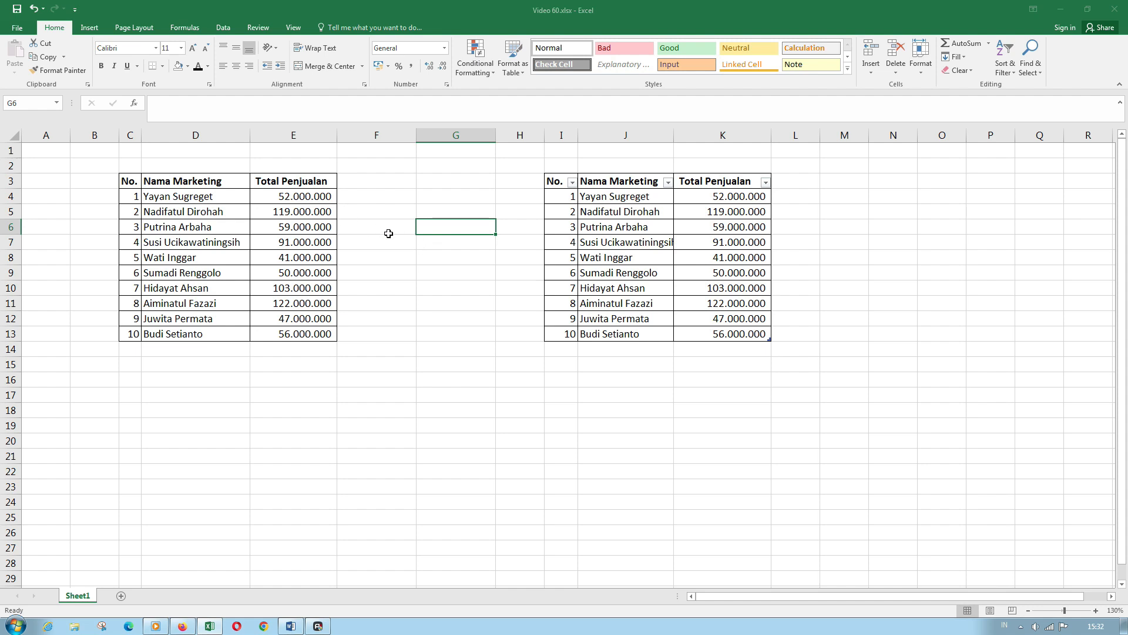
pyautogui.doubleClick(187, 210)
pyautogui.press('Escape')
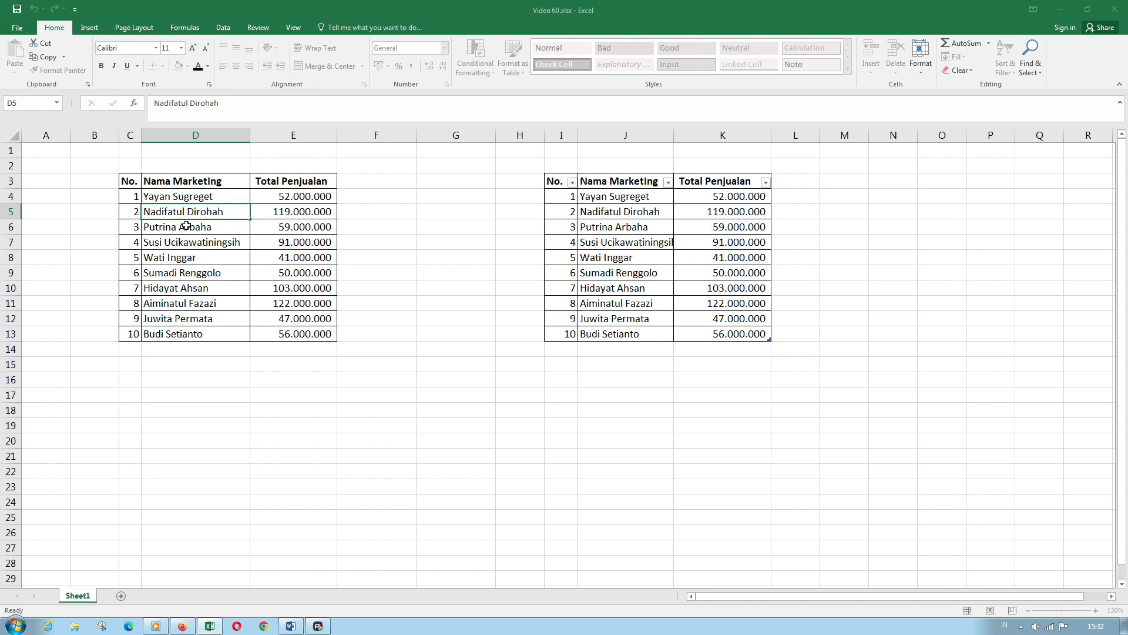
pyautogui.click(133, 181)
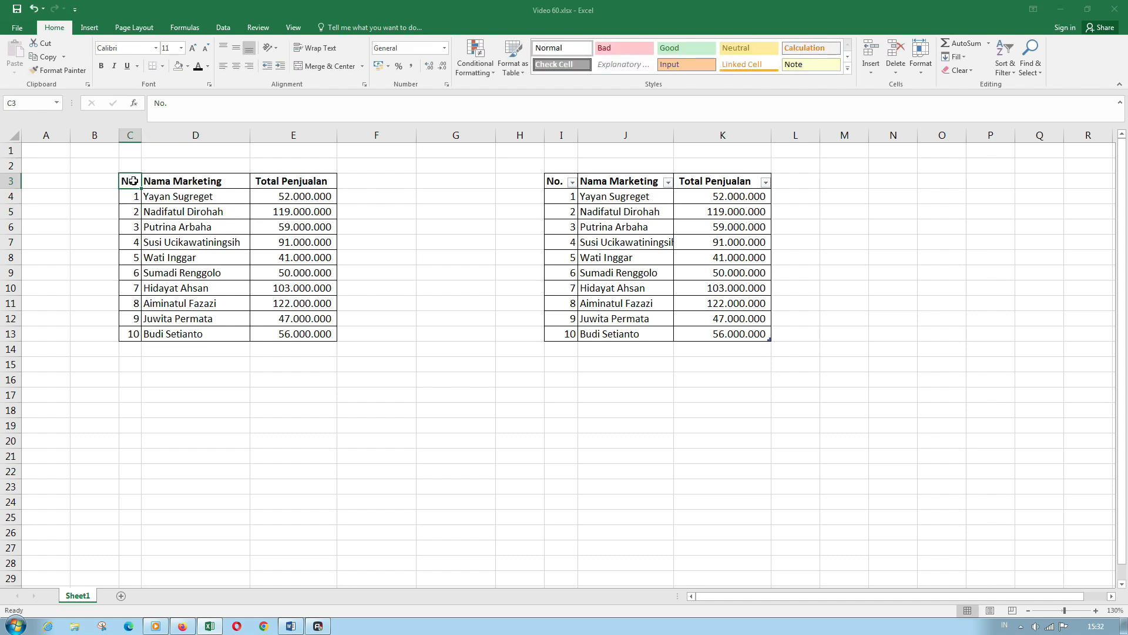
pyautogui.click(220, 224)
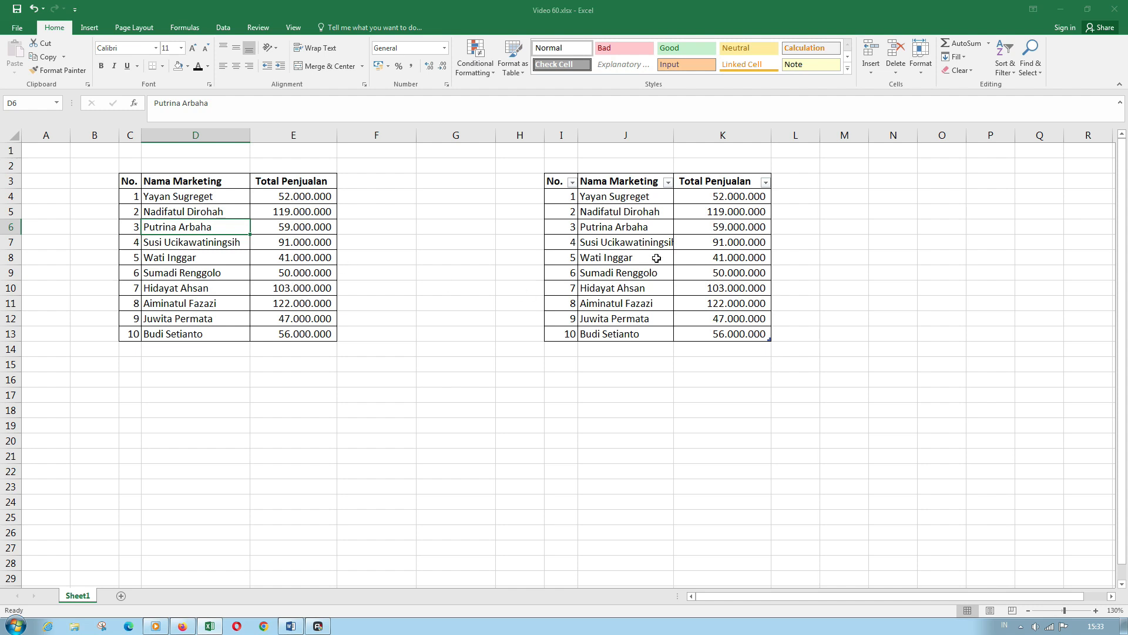
pyautogui.click(312, 236)
pyautogui.click(305, 221)
pyautogui.click(297, 199)
pyautogui.click(211, 222)
pyautogui.click(630, 238)
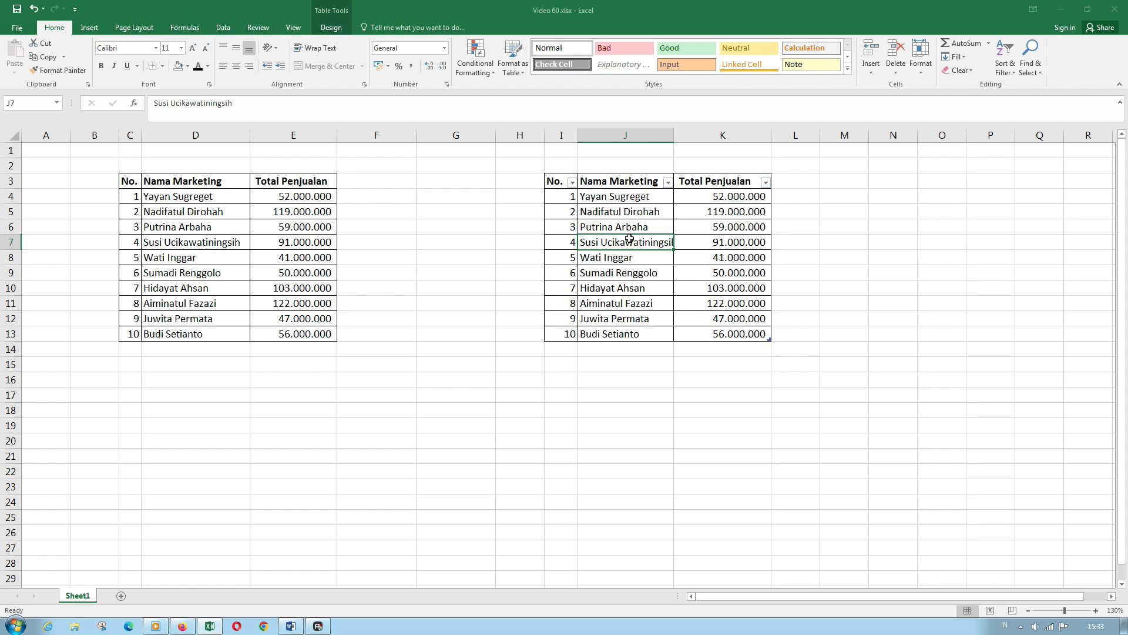
pyautogui.click(718, 304)
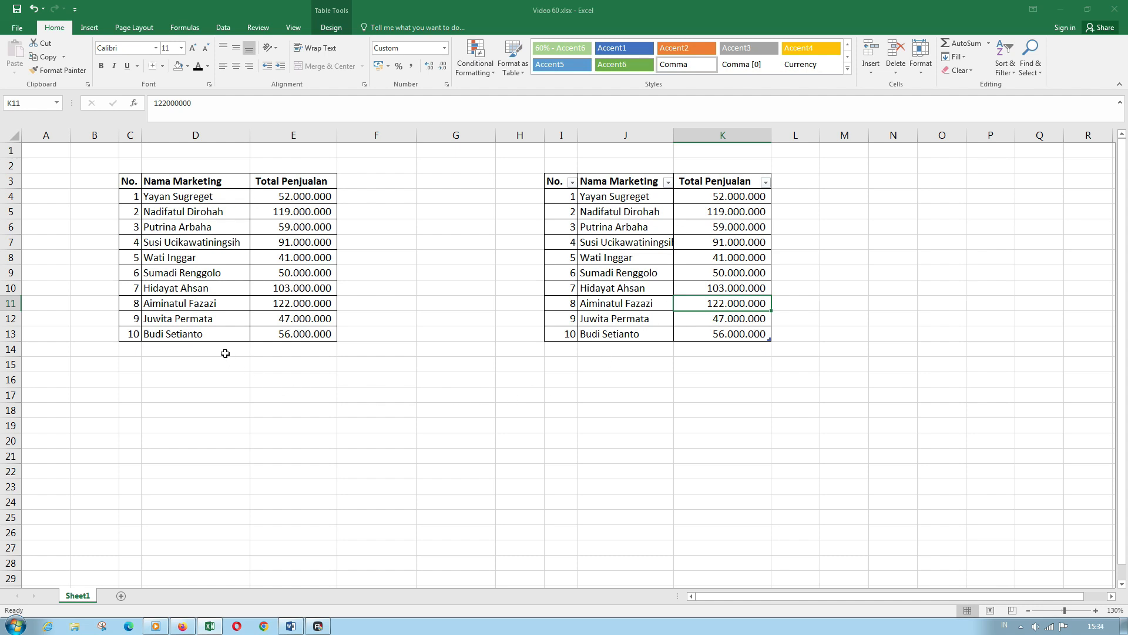
# - Enter the new salesperson's name in D14 with sales of 50.000.000 in E14
pyautogui.click(225, 353)
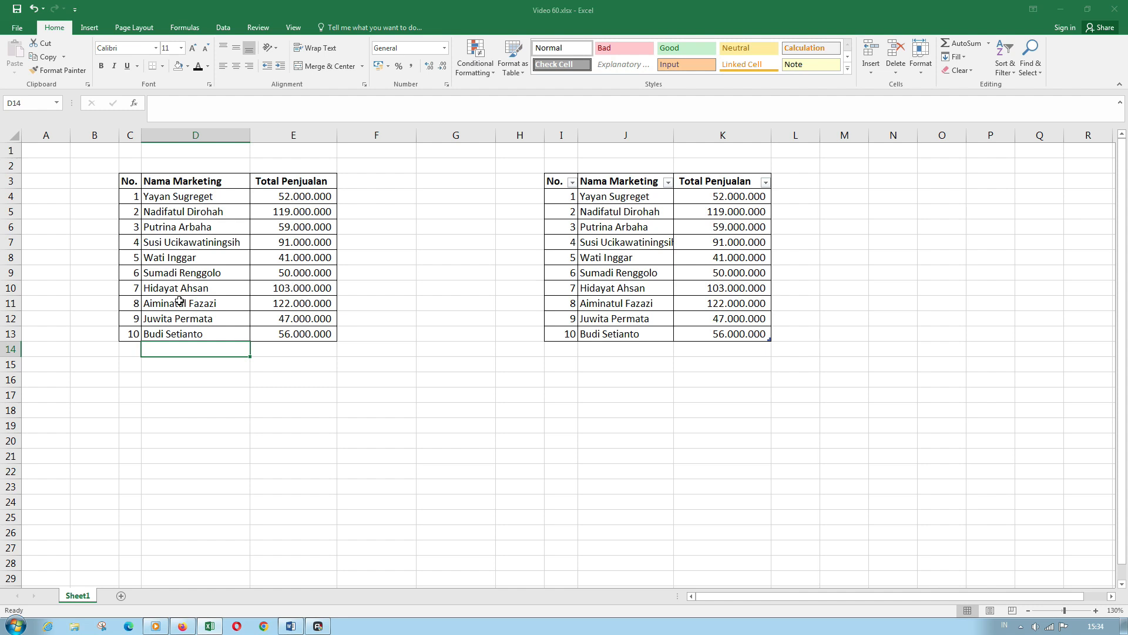
pyautogui.click(208, 333)
pyautogui.click(187, 350)
pyautogui.write('Pan')
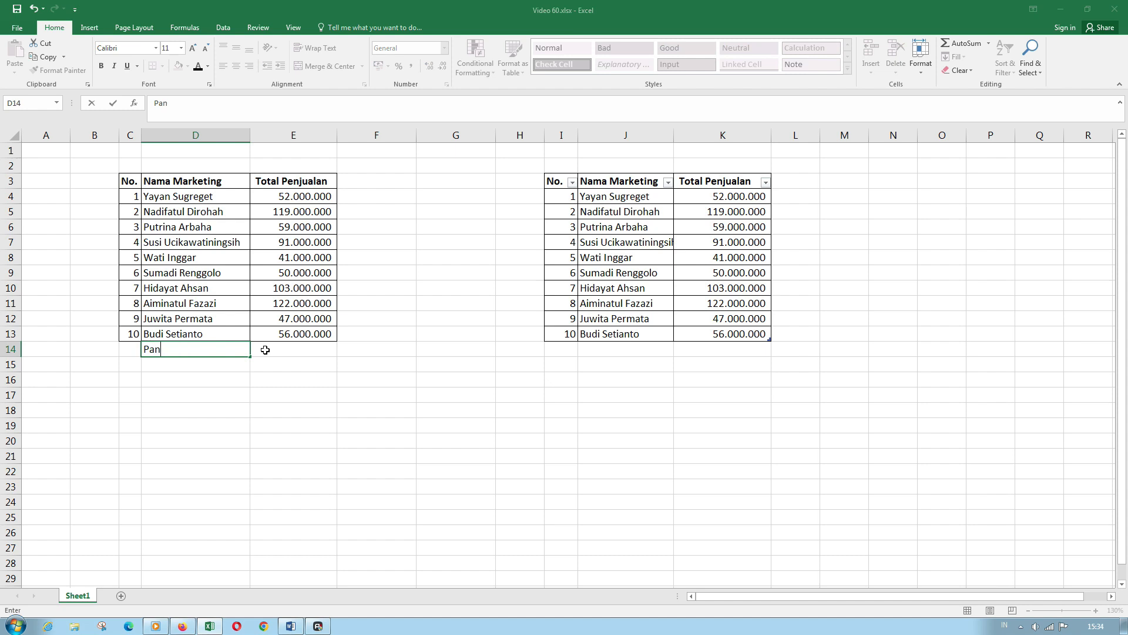
pyautogui.write('ji Santoso')
pyautogui.click(265, 349)
pyautogui.write('50.000.000')
pyautogui.press('Return')
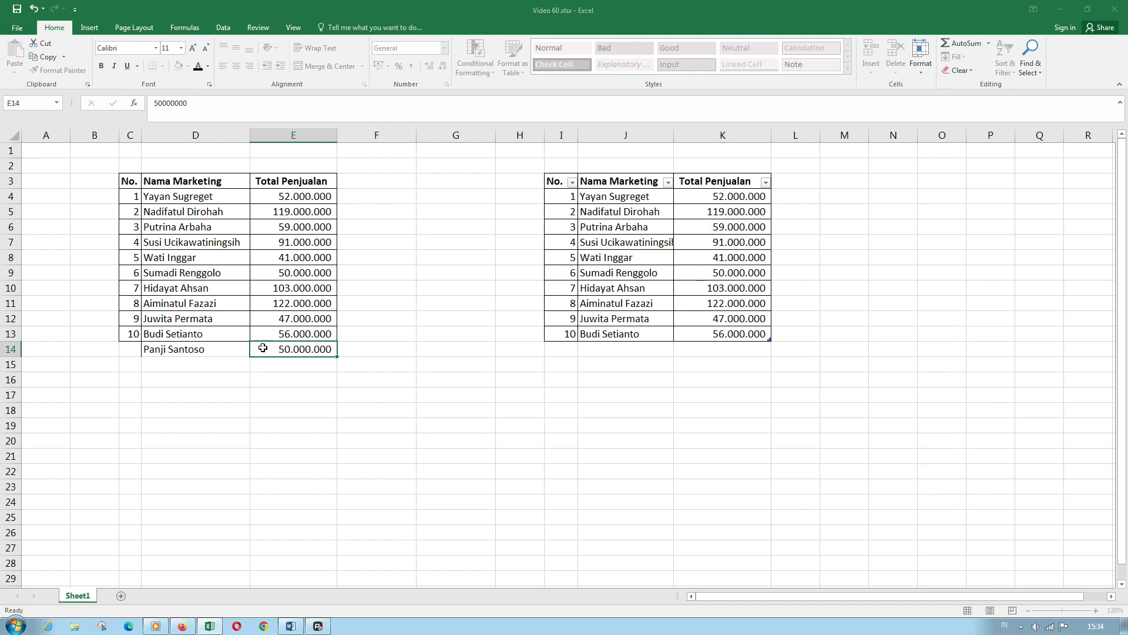
pyautogui.doubleClick(237, 392)
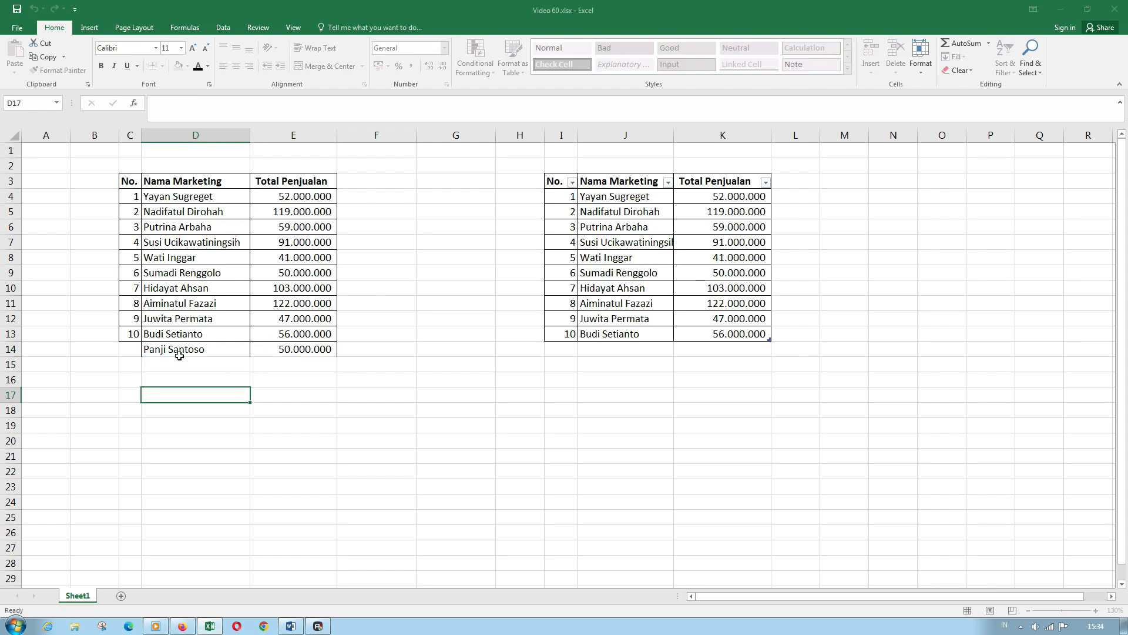
pyautogui.press('Escape')
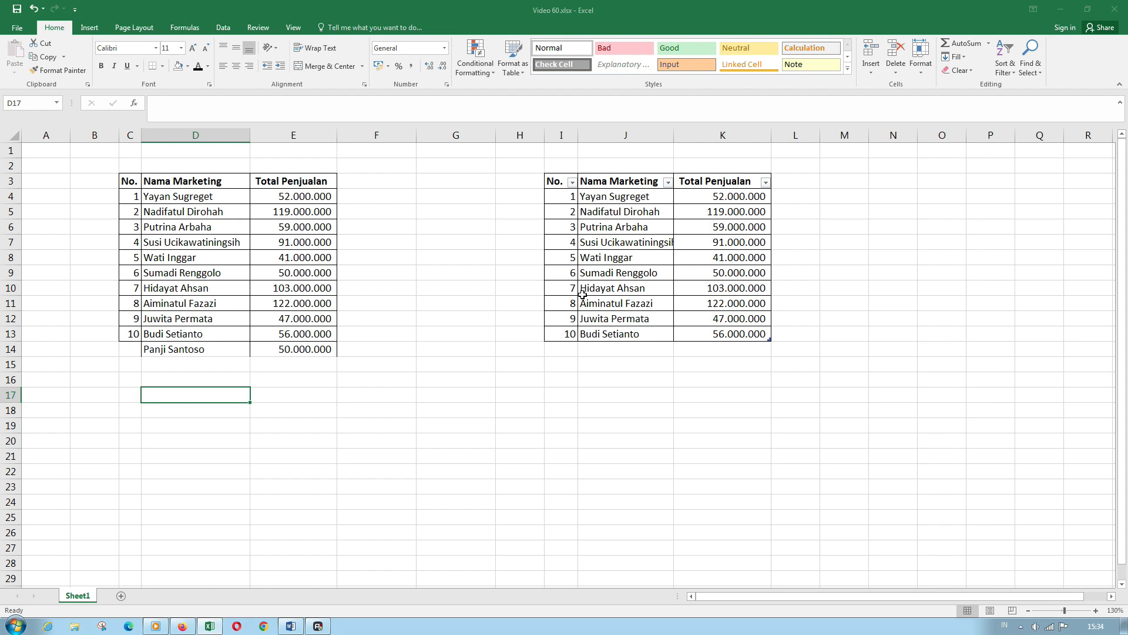
# - Enter the new salesperson's name in J14 and 50.000.000 in K14, extending the table
pyautogui.click(650, 350)
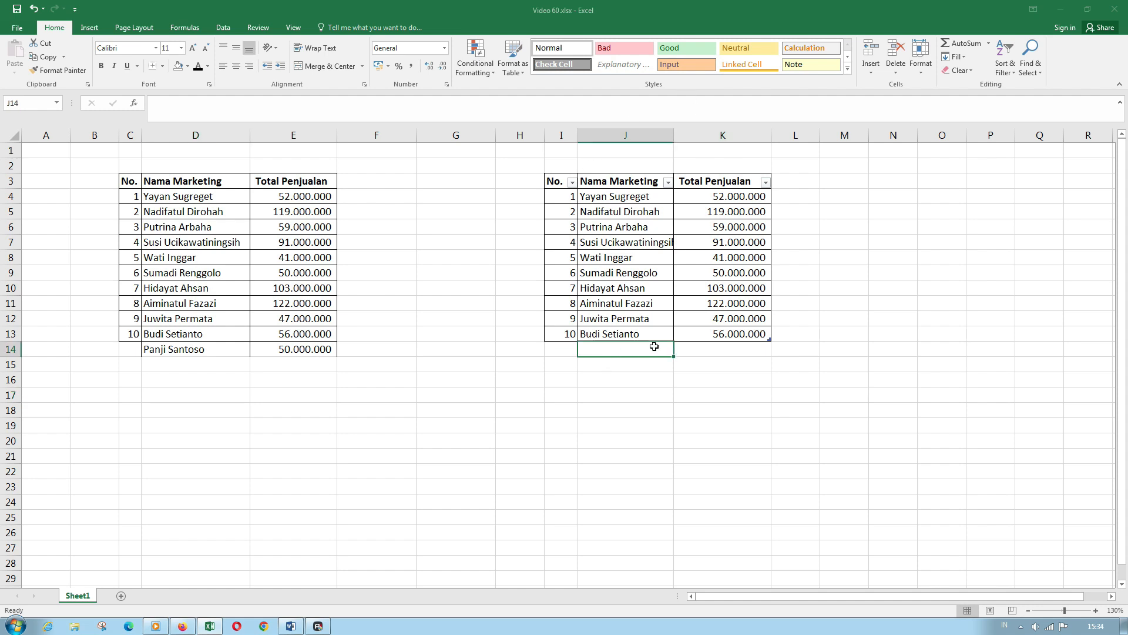
pyautogui.write('Panji')
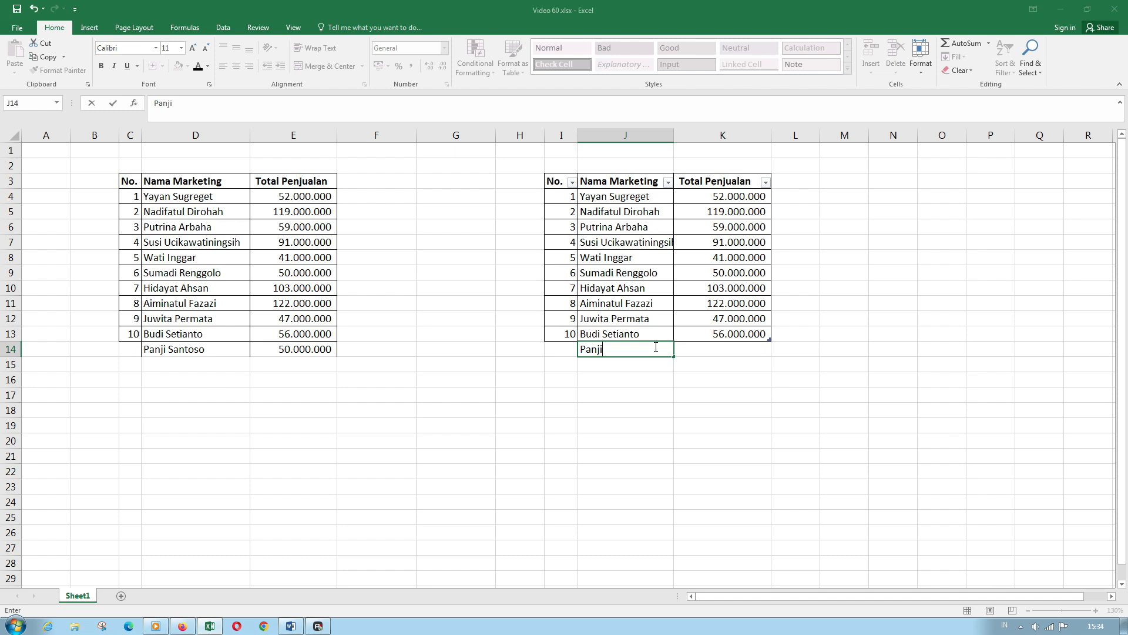
pyautogui.write(' Santoso')
pyautogui.press('Tab')
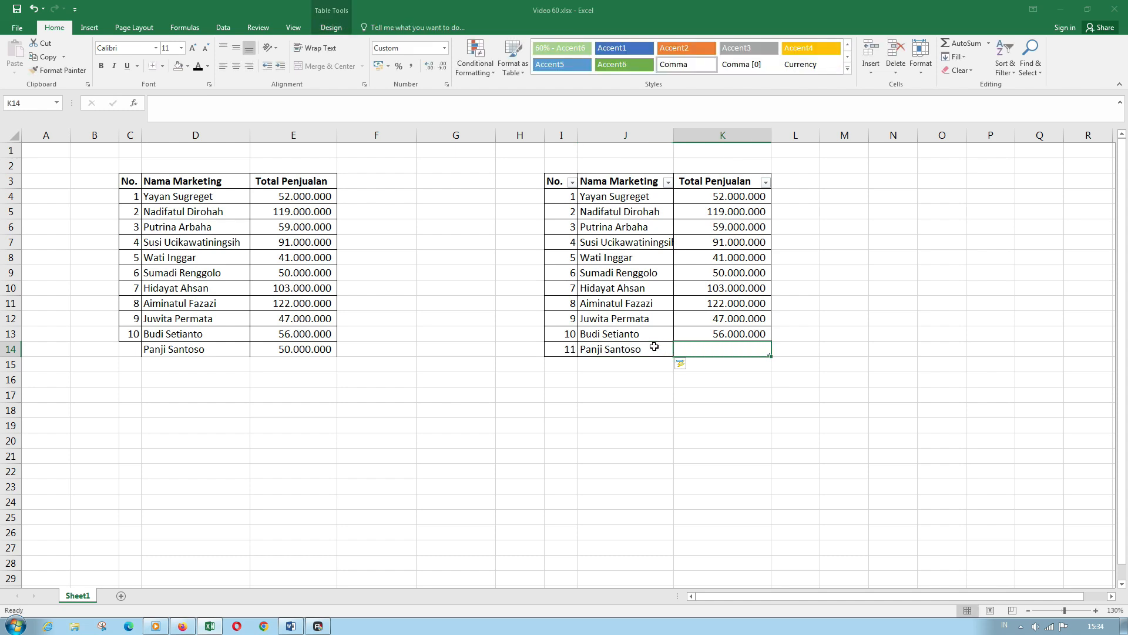
pyautogui.write('50.000.')
pyautogui.write('00')
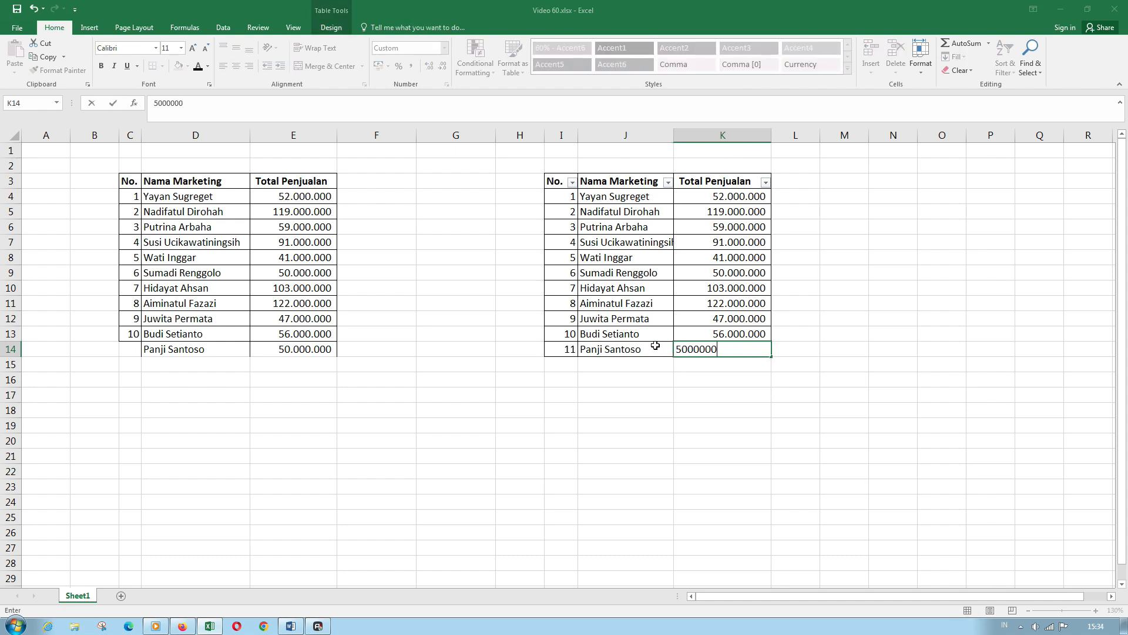
pyautogui.write('0')
pyautogui.press('Return')
pyautogui.press('Down')
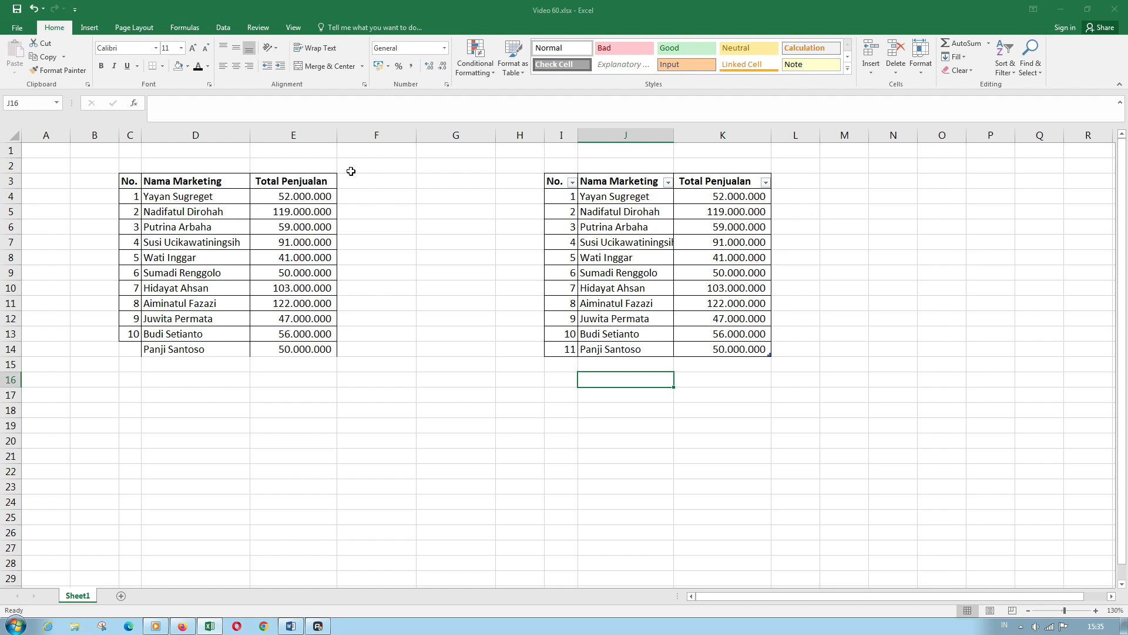
# - Select cell F4 beside the left list's first sales figure 52.000.000
pyautogui.click(377, 196)
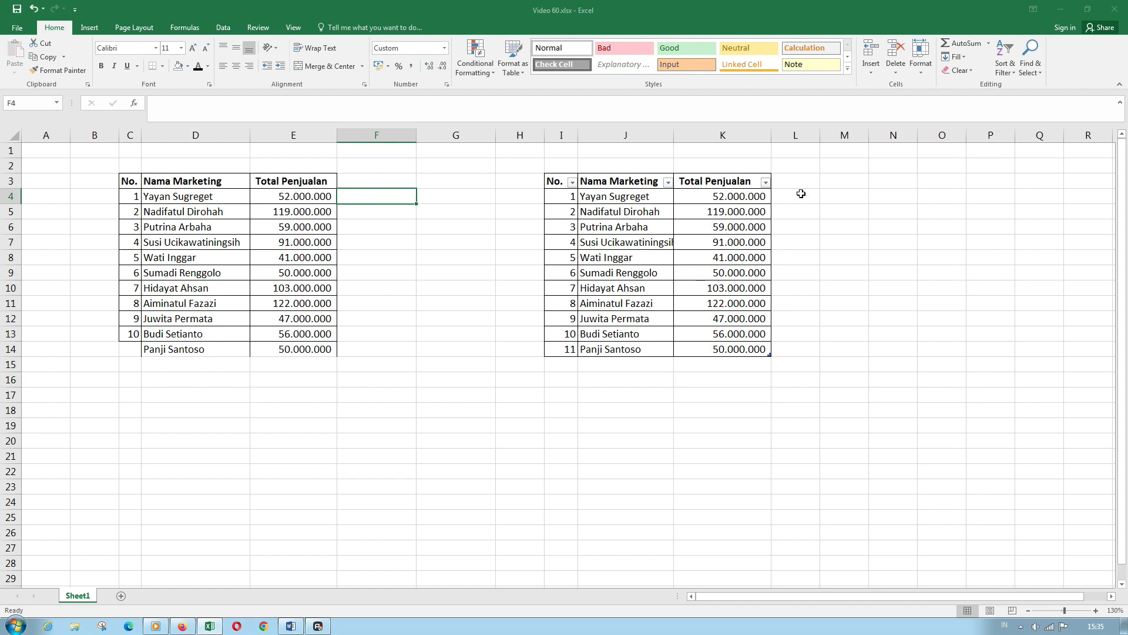
pyautogui.click(801, 194)
pyautogui.doubleClick(374, 197)
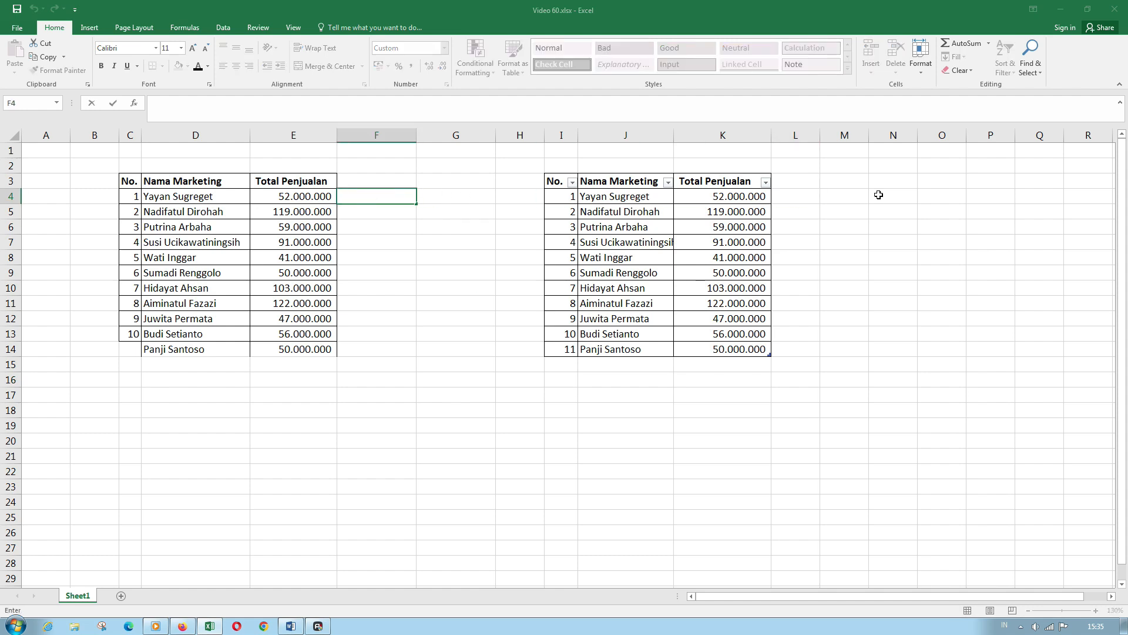
pyautogui.click(805, 198)
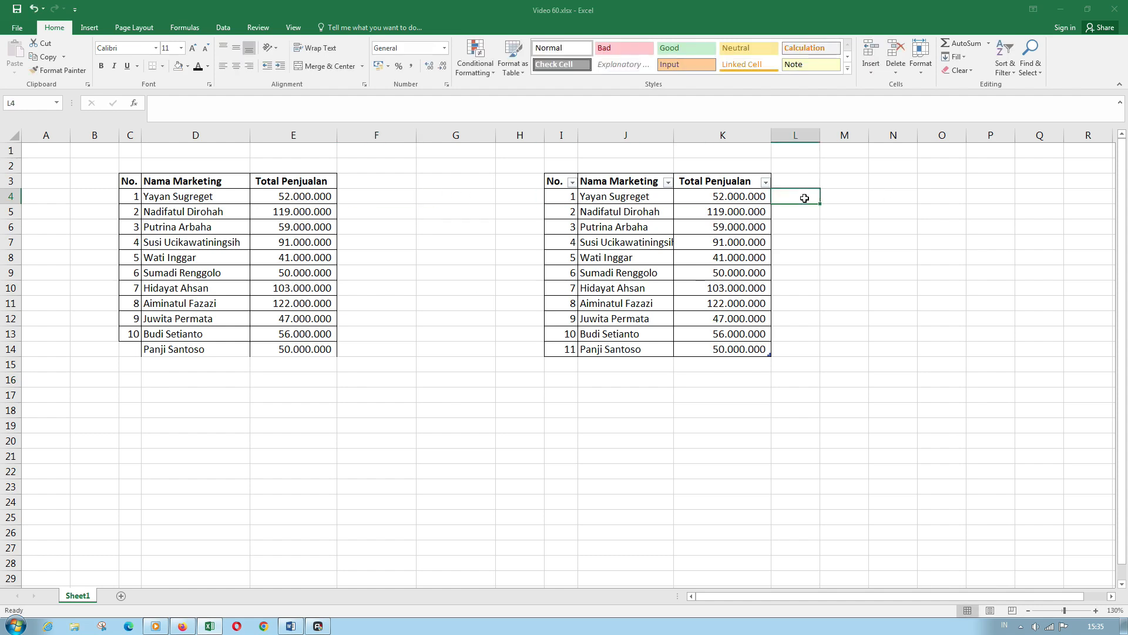
pyautogui.click(300, 195)
pyautogui.doubleClick(354, 201)
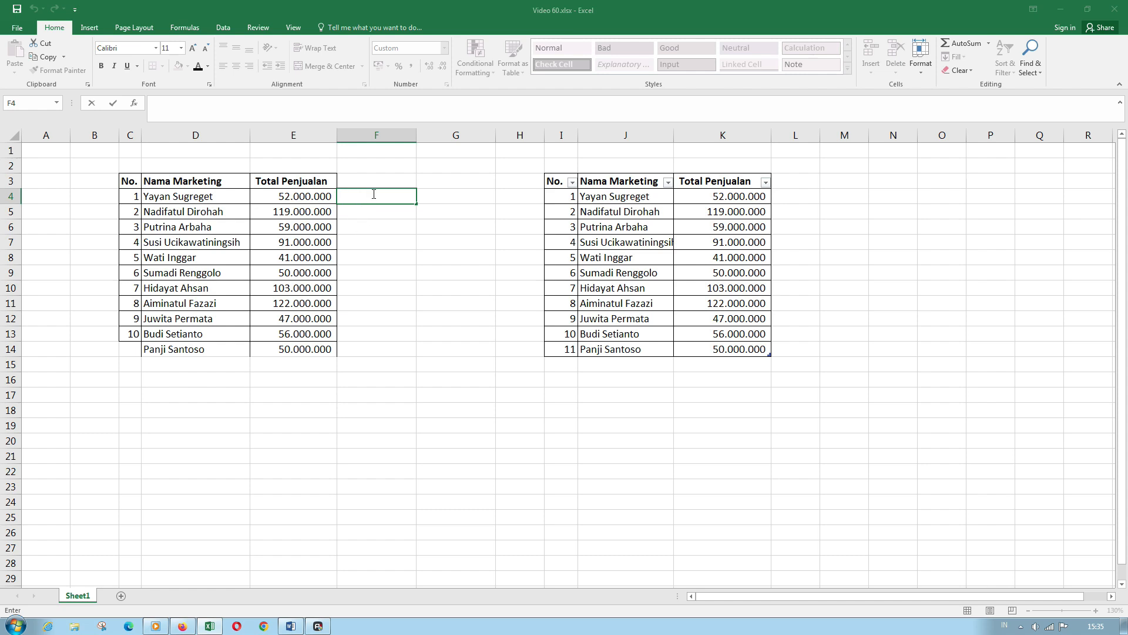
pyautogui.press('Escape')
# - Enter =E4/2 in F4 and fill it down to row 14 (26.000.000 to 25.000.000)
pyautogui.write('=')
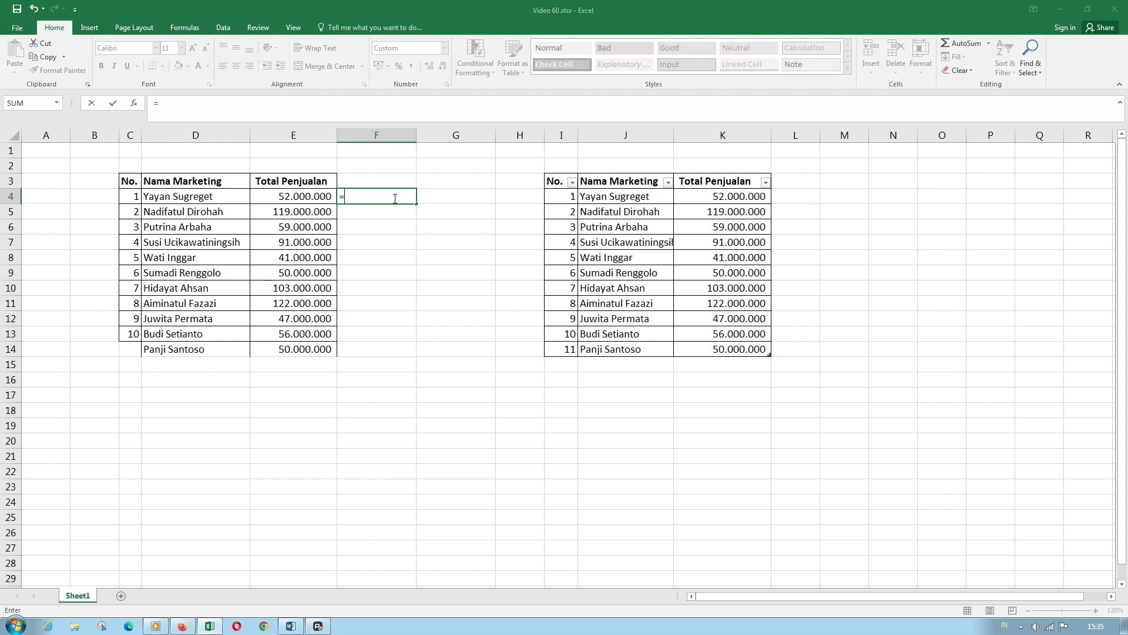
pyautogui.press('Left')
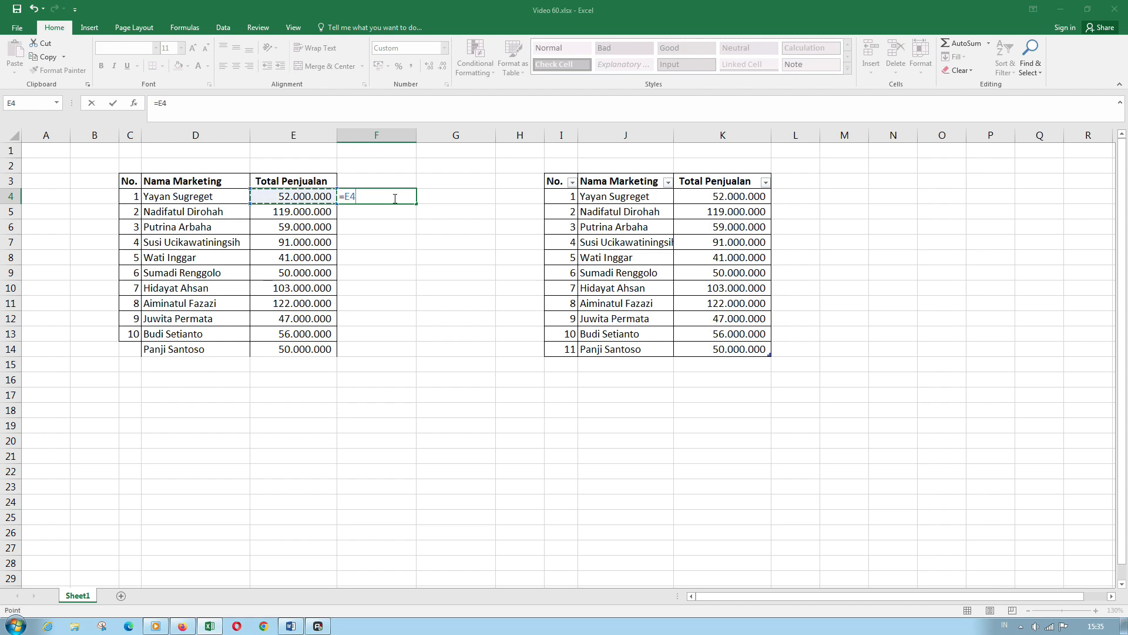
pyautogui.write('/2')
pyautogui.press('Return')
pyautogui.click(394, 198)
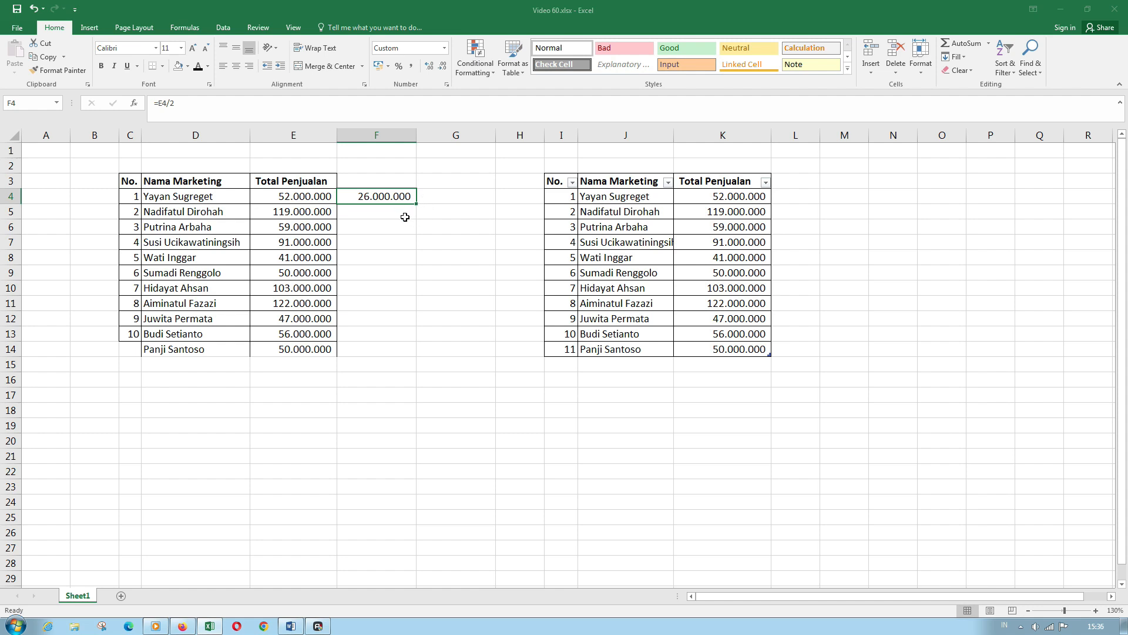
pyautogui.doubleClick(416, 204)
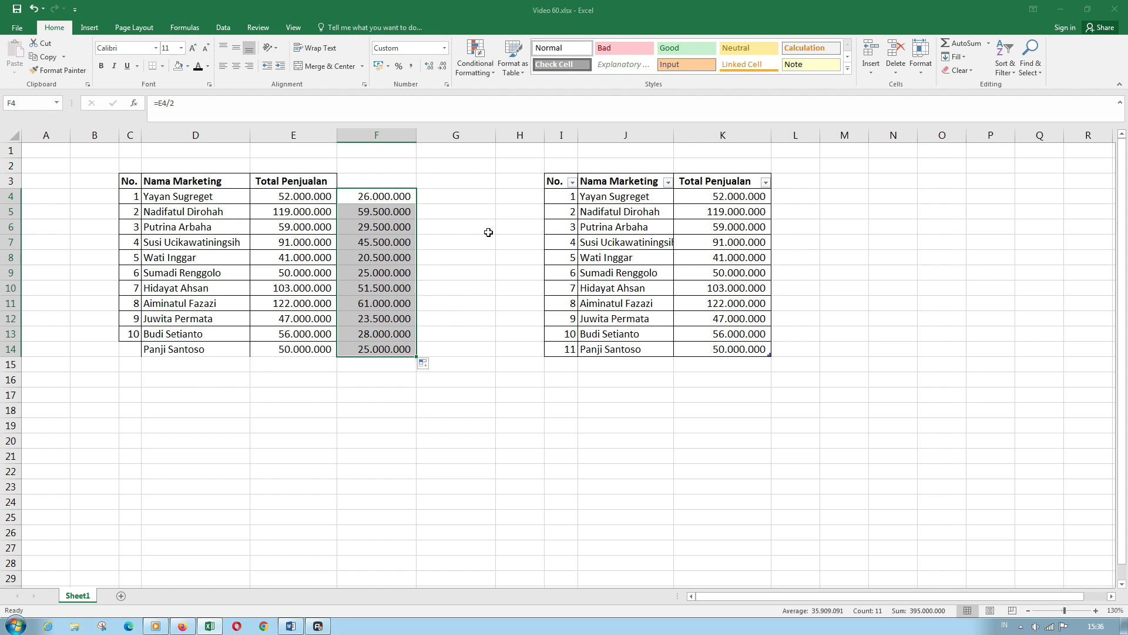
pyautogui.click(796, 199)
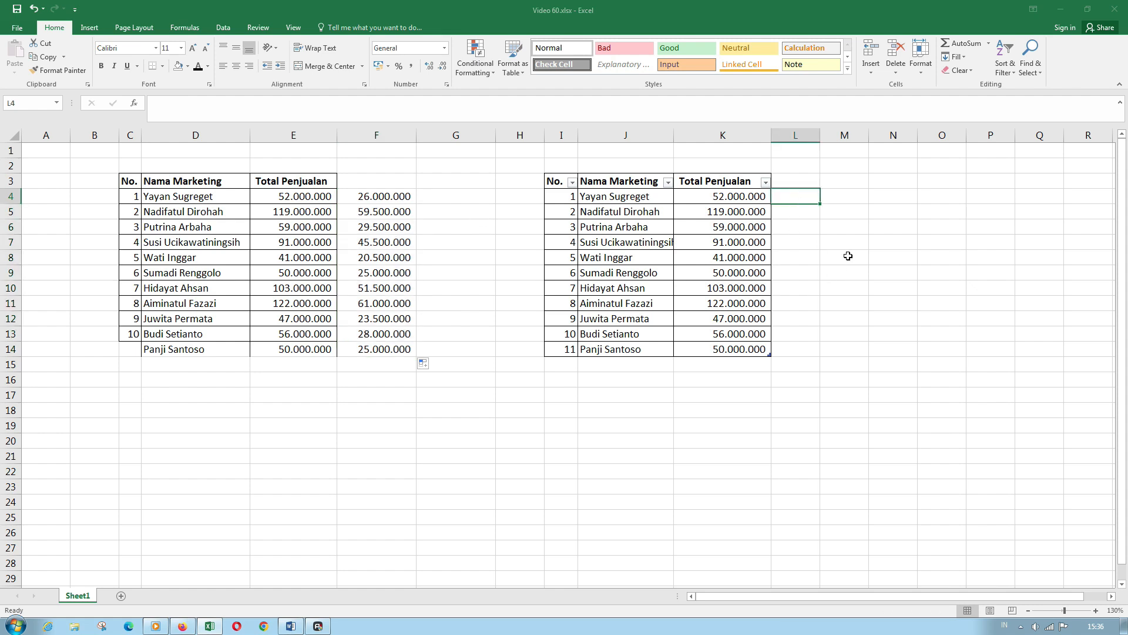
# - Enter a formula in L4 halving Total Penjualan, auto-filling the table's new Column1
pyautogui.write('=')
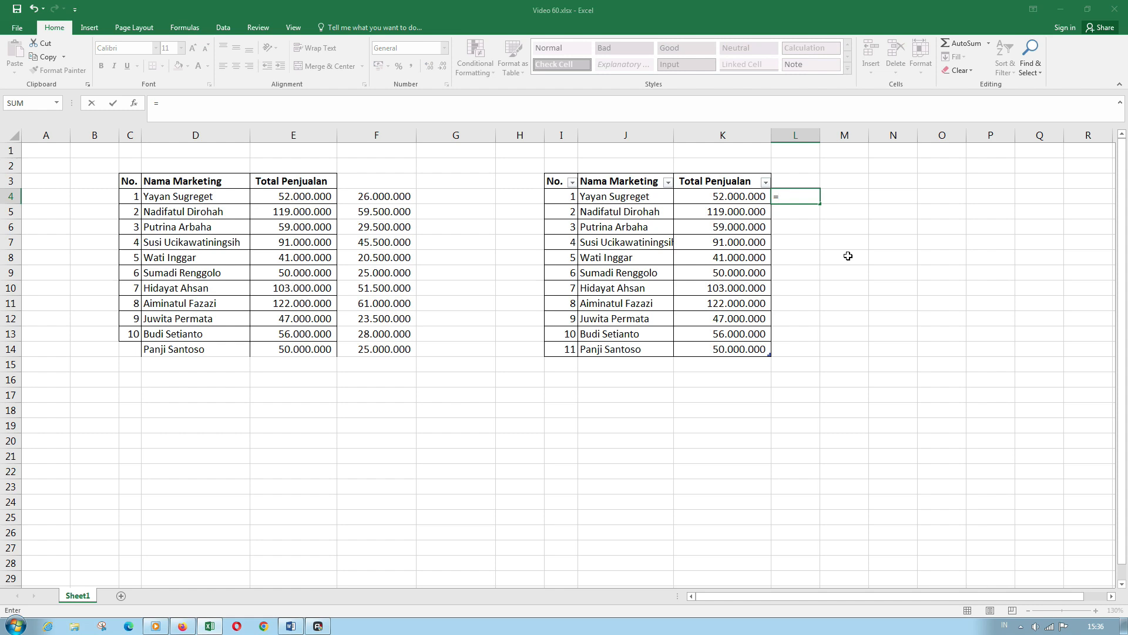
pyautogui.press('Left')
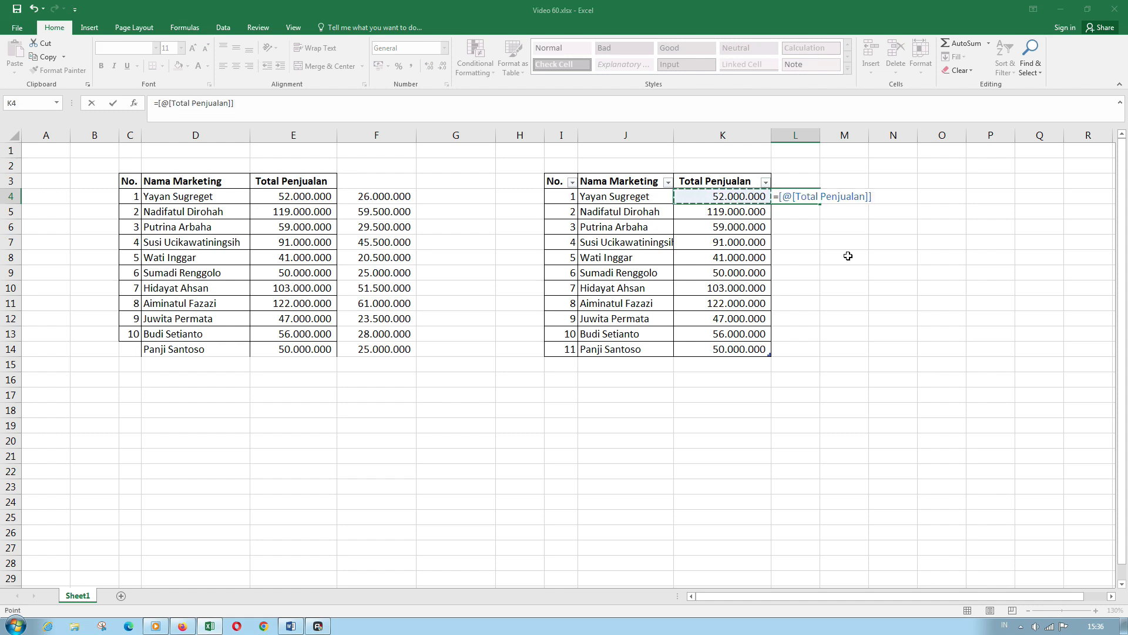
pyautogui.write('/2')
pyautogui.press('Return')
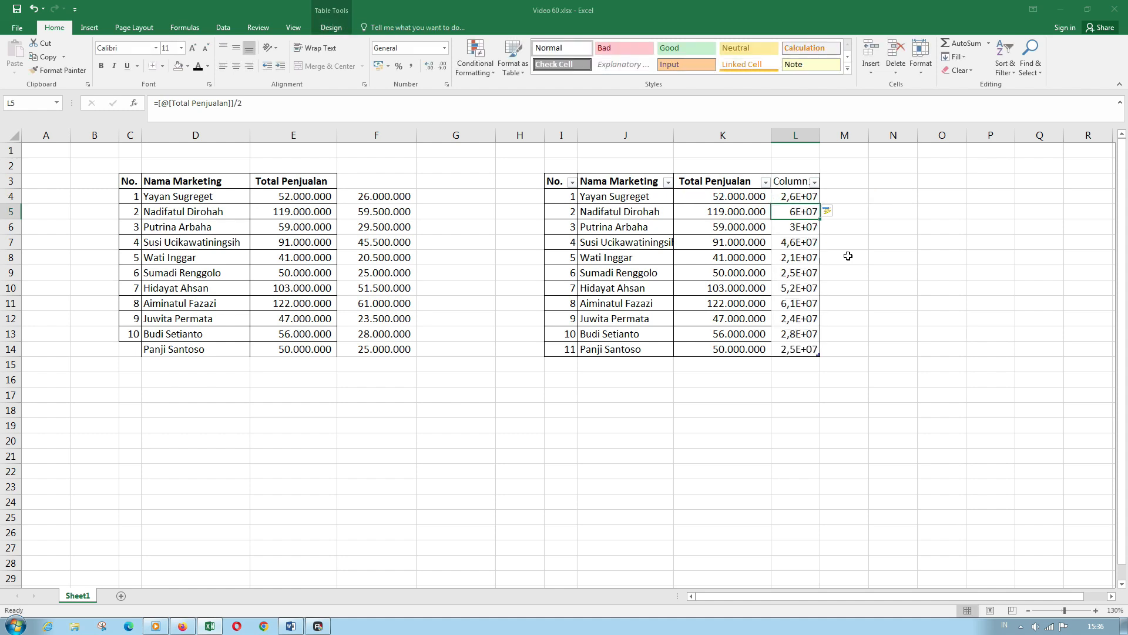
# - Apply Comma Style to the halved values in L4:L14
pyautogui.click(801, 198)
pyautogui.moveTo(800, 198); pyautogui.dragTo(799, 349)
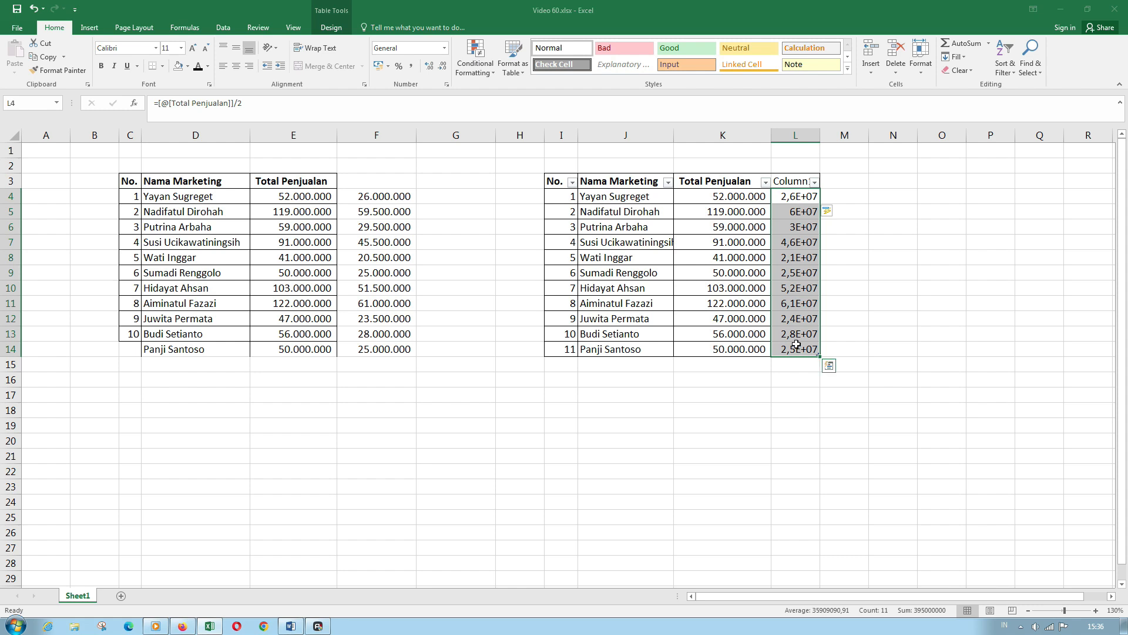
pyautogui.click(410, 66)
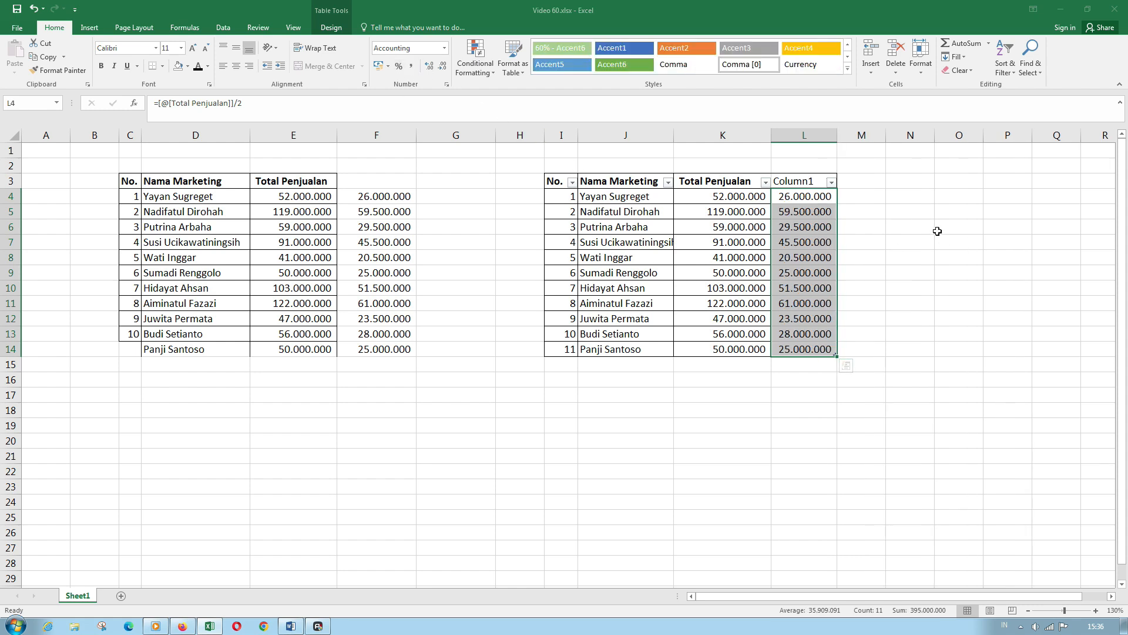
pyautogui.click(864, 240)
pyautogui.click(879, 228)
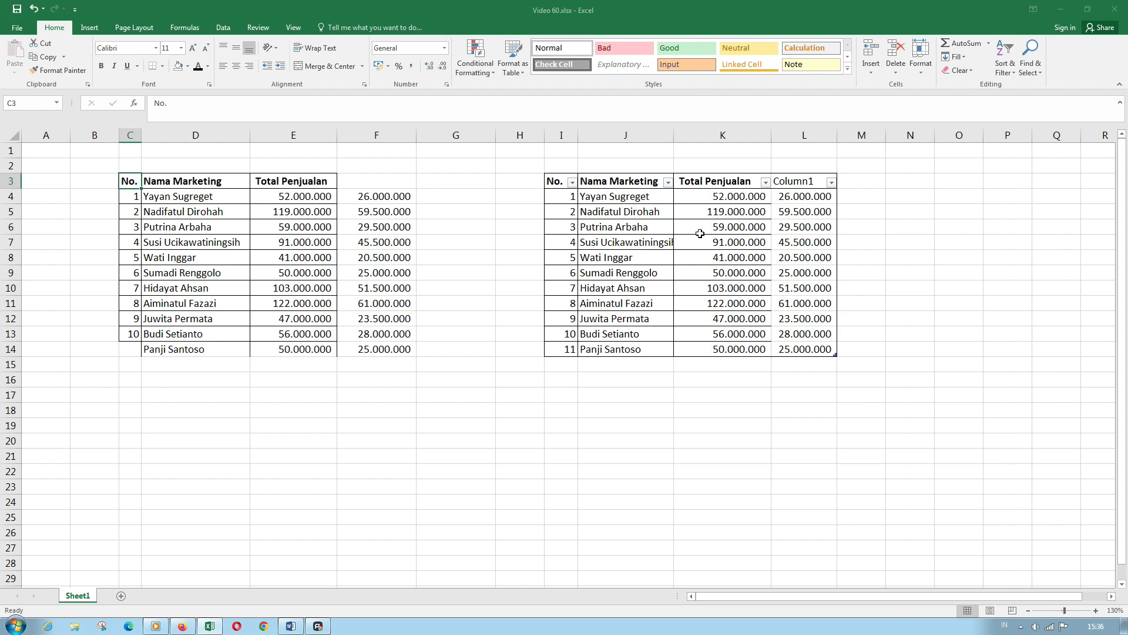
# - Uncheck Banded Rows for the right table in its Table Design options
pyautogui.doubleClick(645, 243)
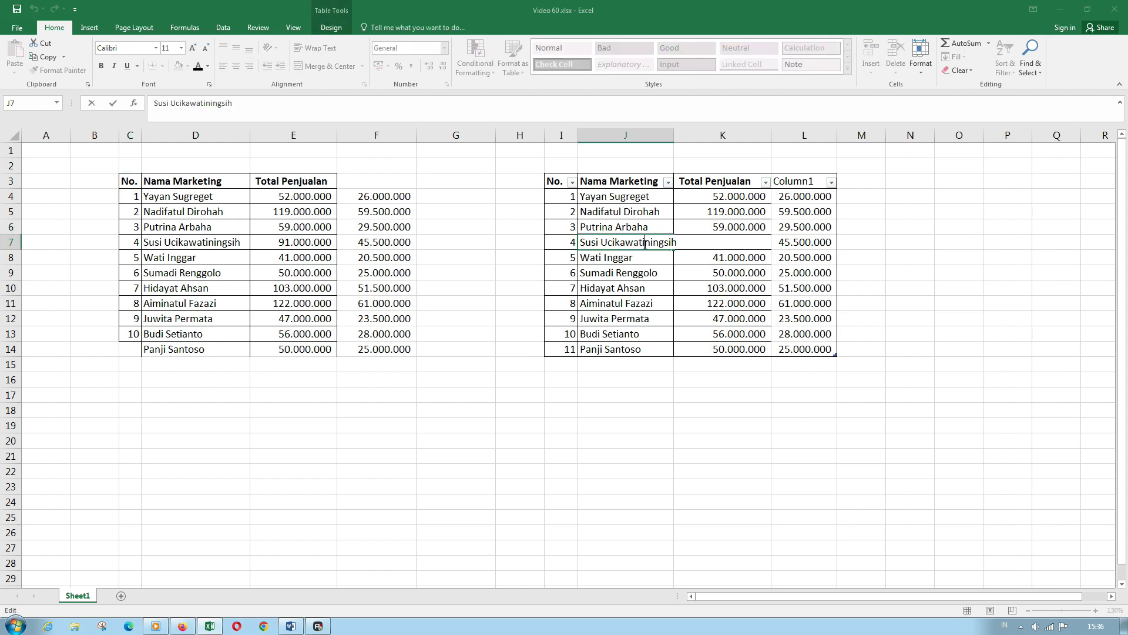
pyautogui.click(336, 28)
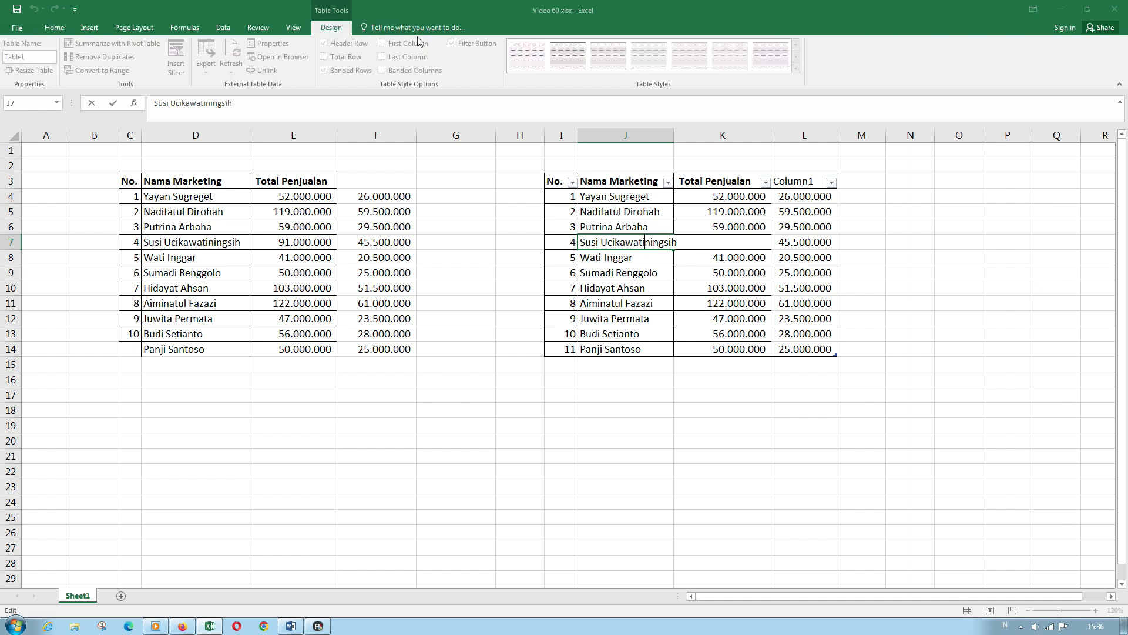
pyautogui.press('Escape')
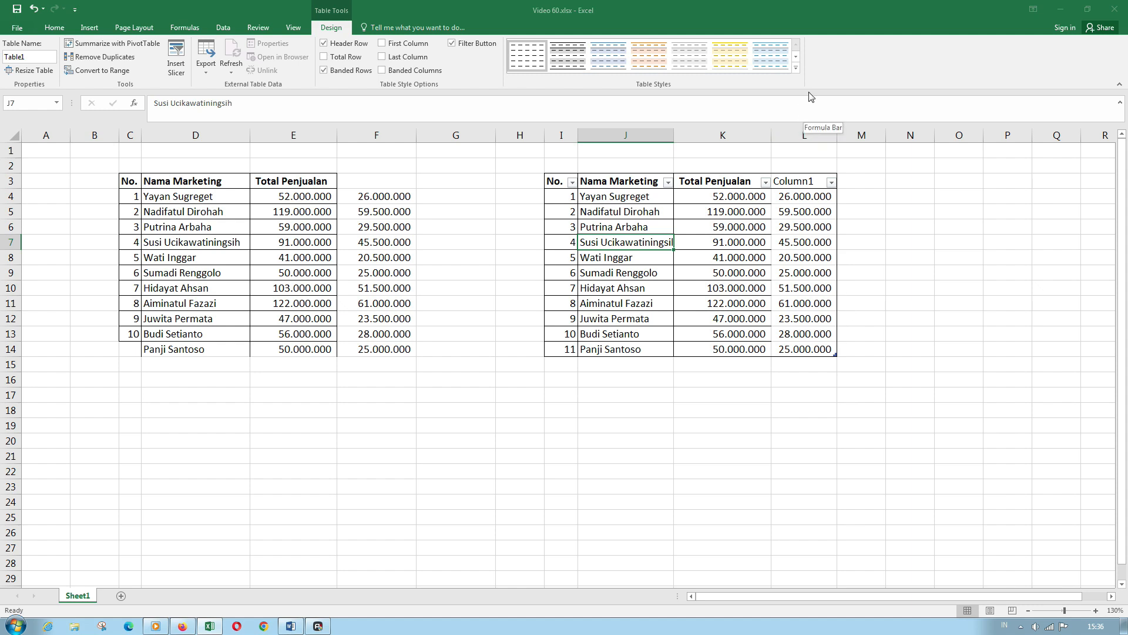
pyautogui.click(338, 72)
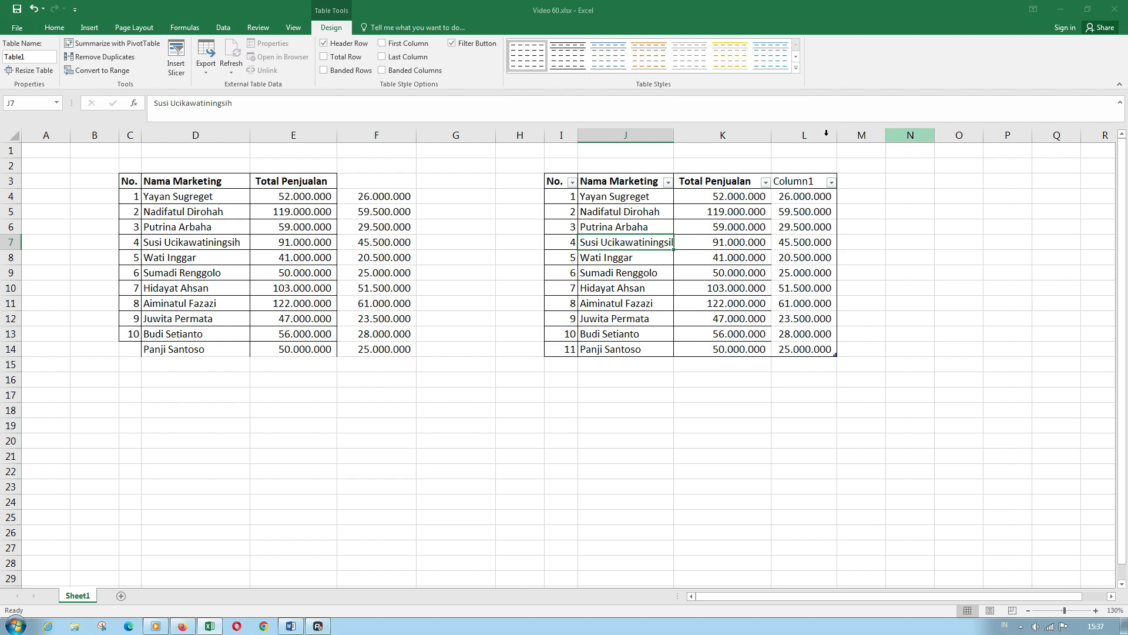
# - Apply a Medium blue table style to the right table and re-check Banded Rows
pyautogui.click(796, 69)
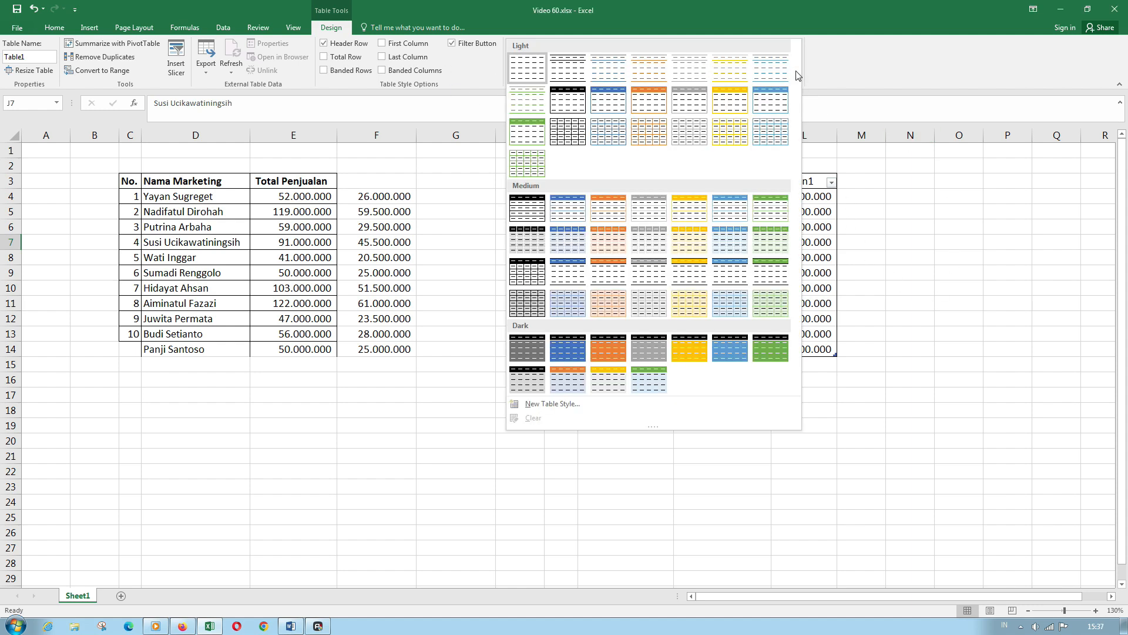
pyautogui.click(731, 250)
pyautogui.click(731, 245)
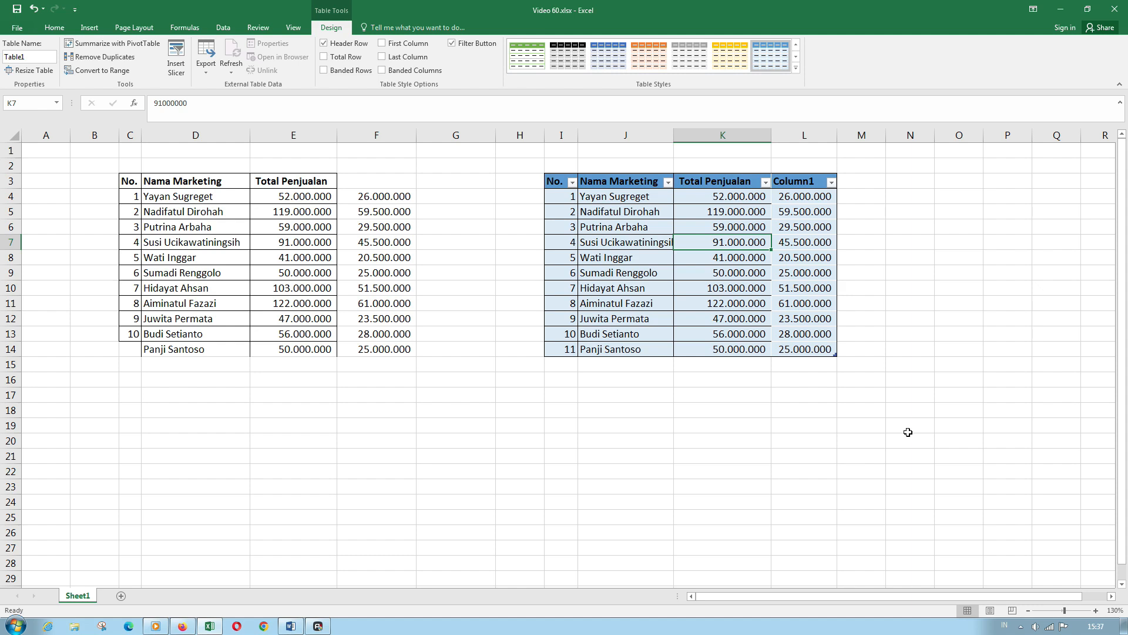
pyautogui.click(324, 73)
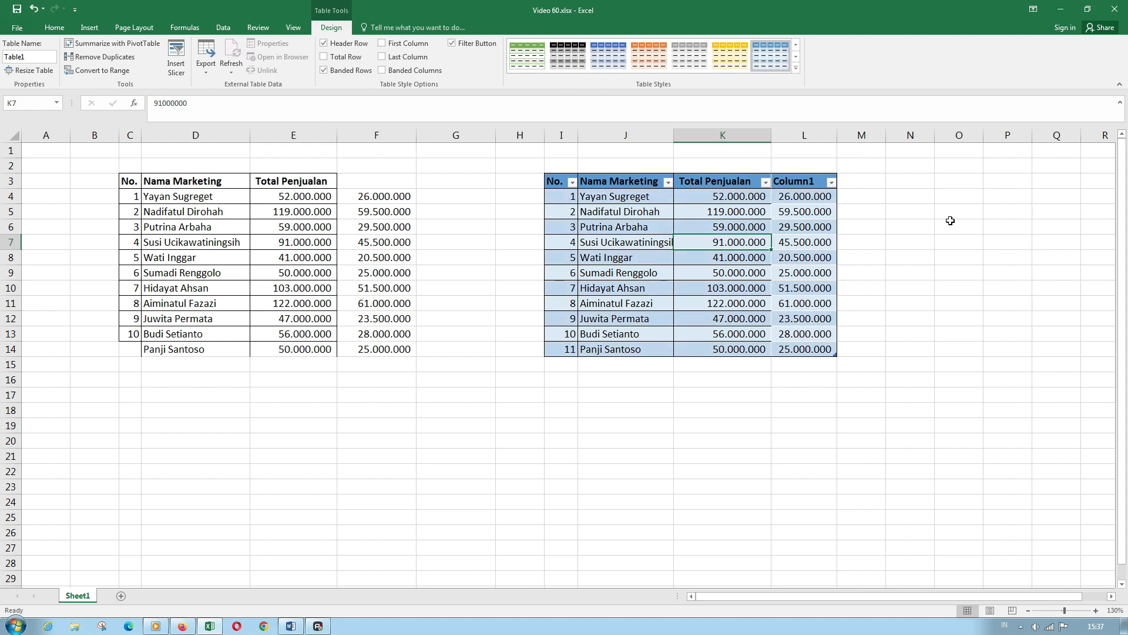
pyautogui.click(765, 319)
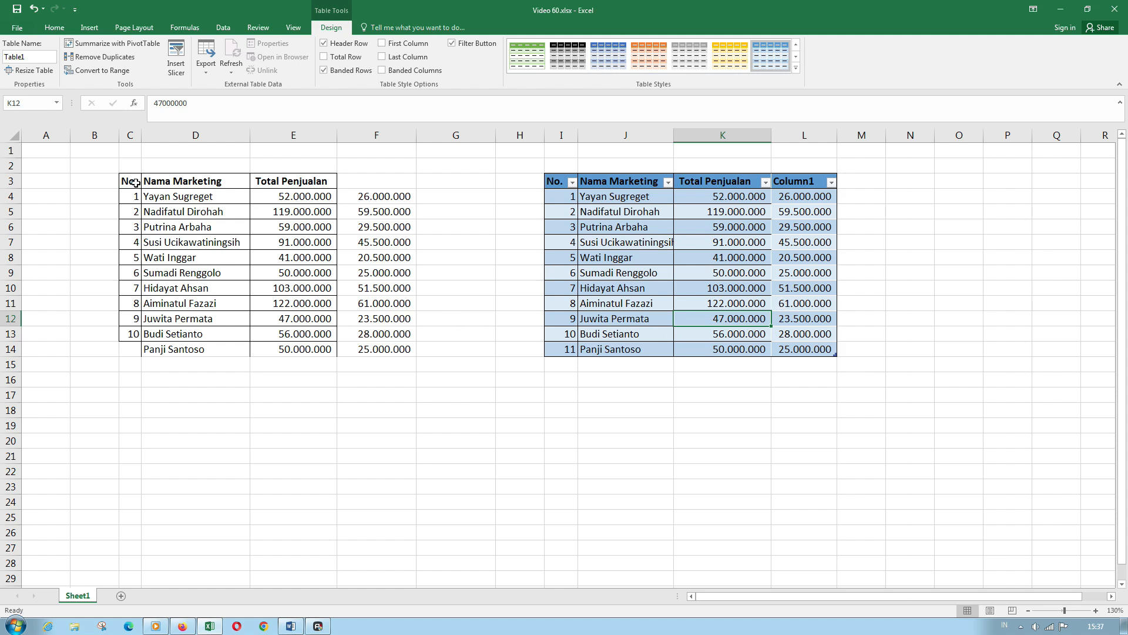
# - Convert the left list C3:F14 into a table with headers via Insert > Table
pyautogui.moveTo(136, 183); pyautogui.dragTo(390, 351)
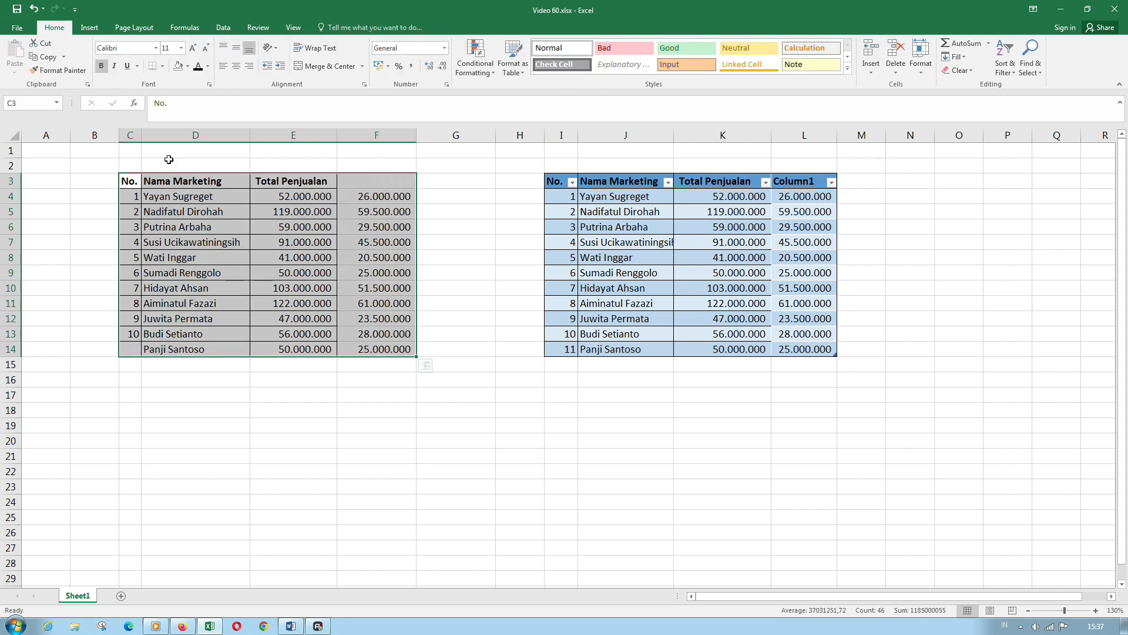
pyautogui.click(89, 27)
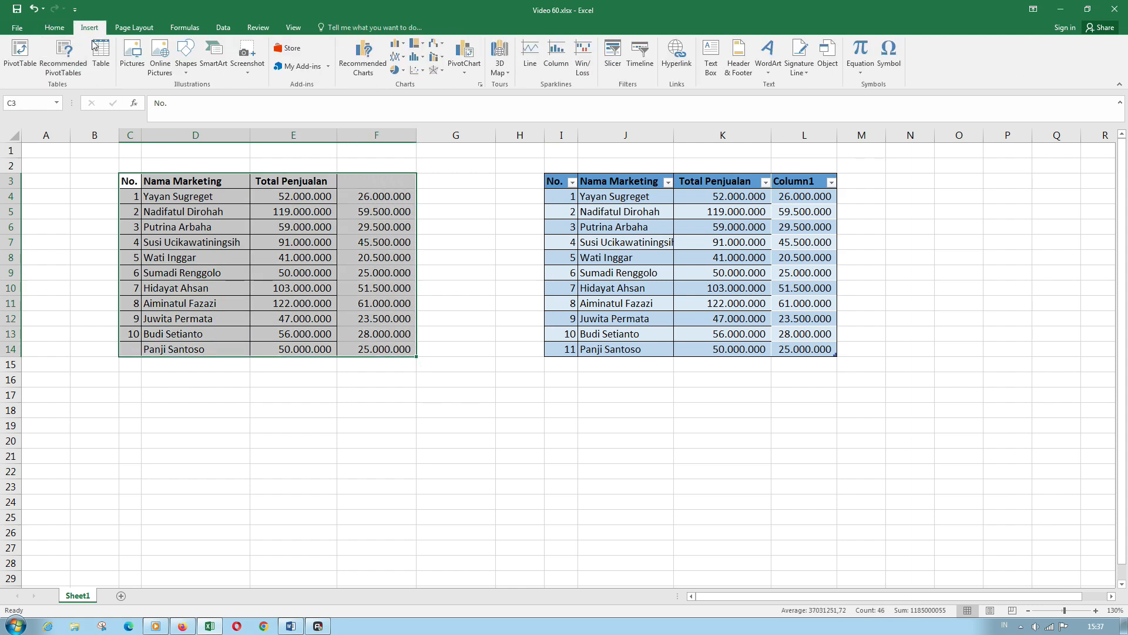
pyautogui.click(100, 54)
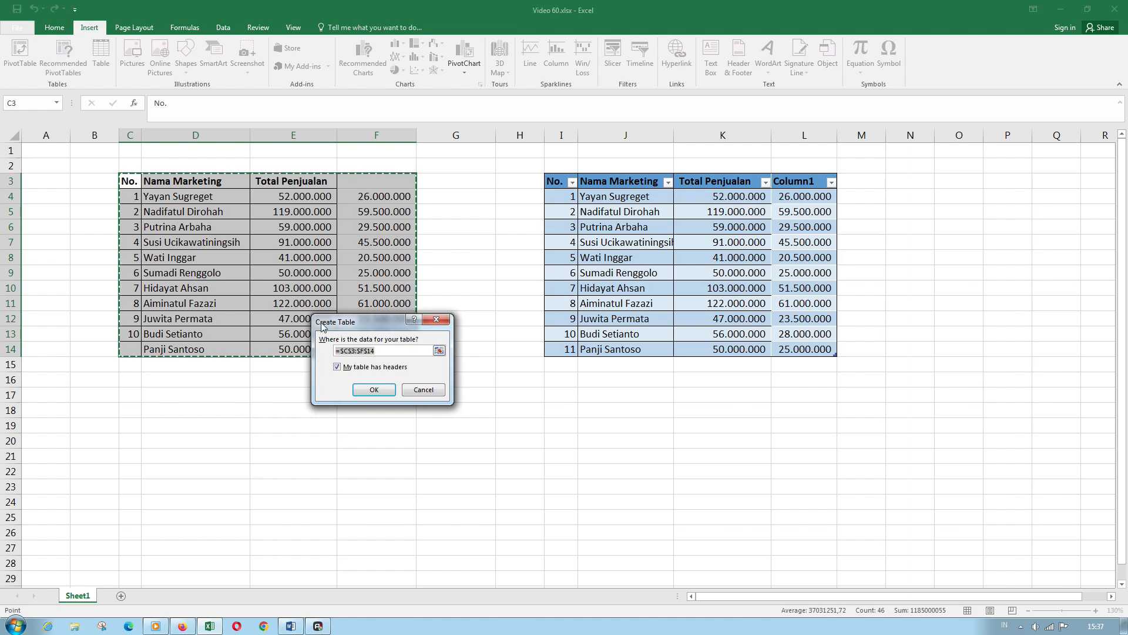
pyautogui.click(381, 390)
pyautogui.click(382, 390)
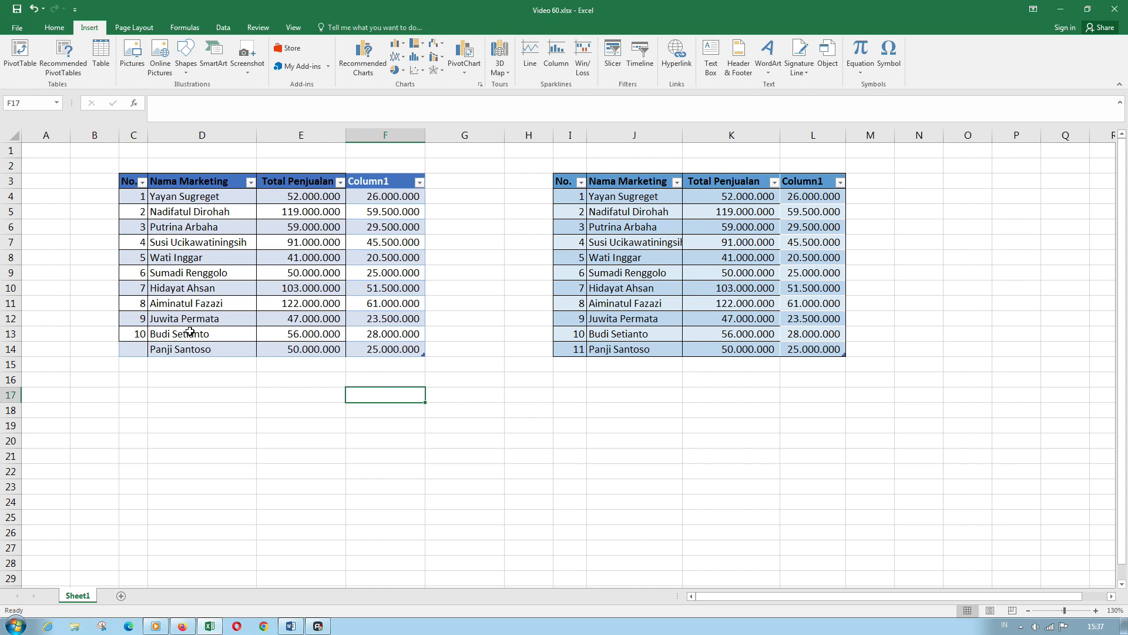
pyautogui.click(590, 270)
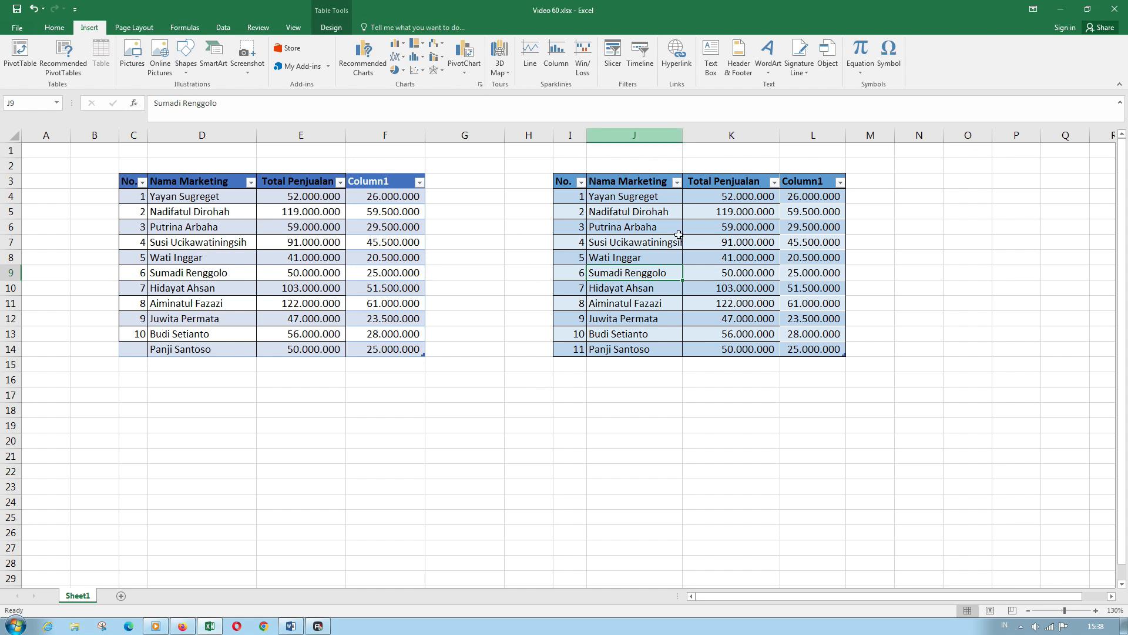
# - Use Convert to Range on the right table and confirm with Yes
pyautogui.click(332, 29)
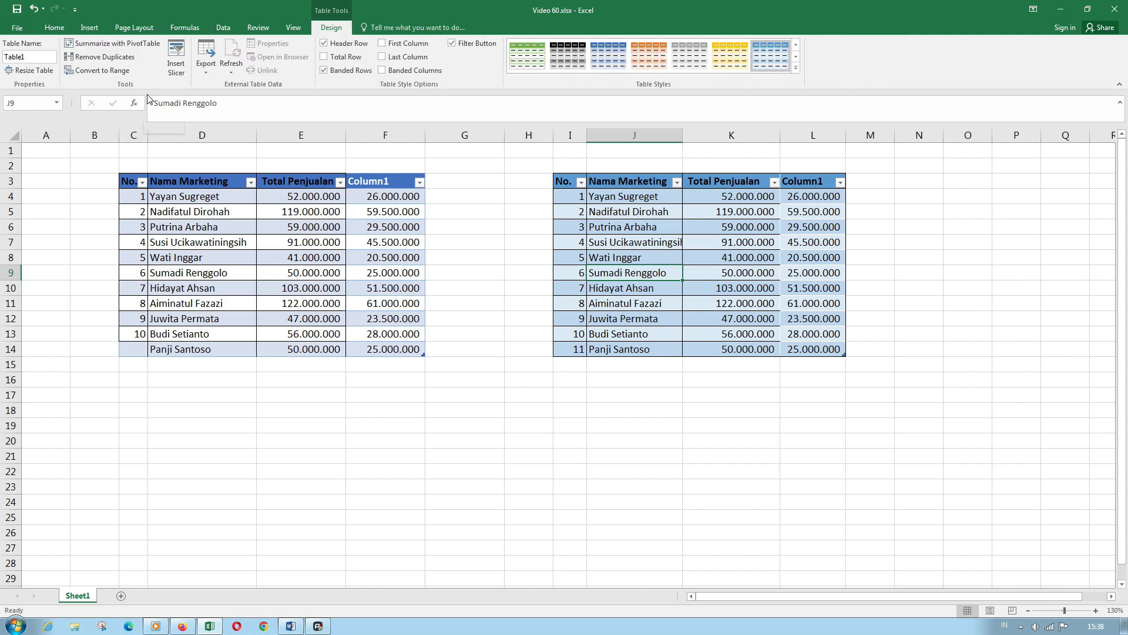
pyautogui.click(117, 73)
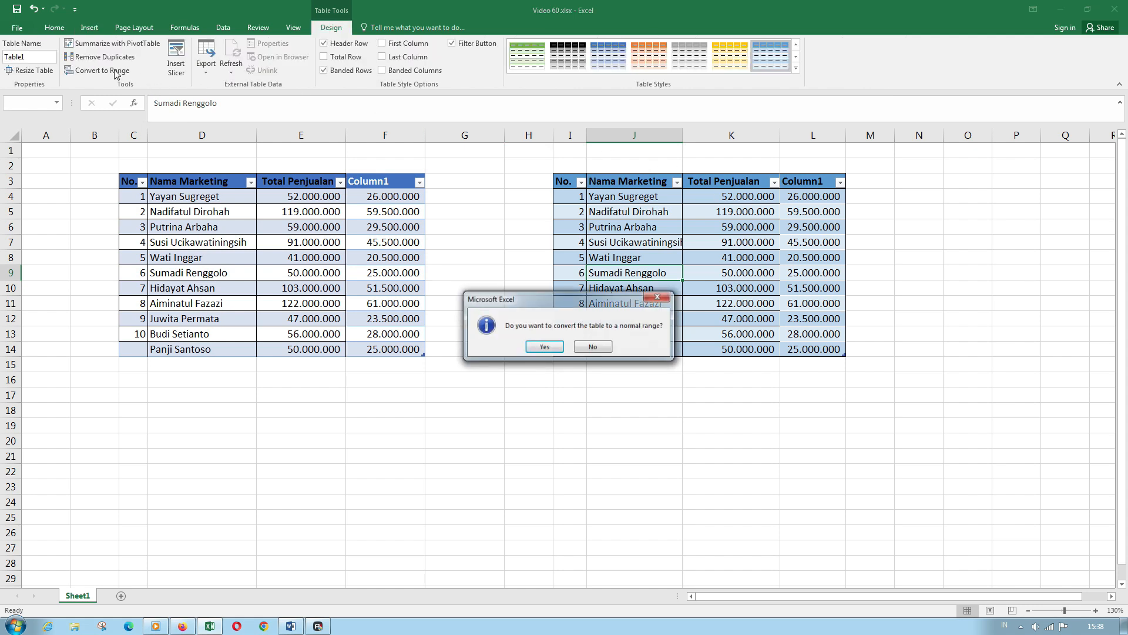
pyautogui.click(544, 346)
pyautogui.click(550, 351)
pyautogui.doubleClick(661, 272)
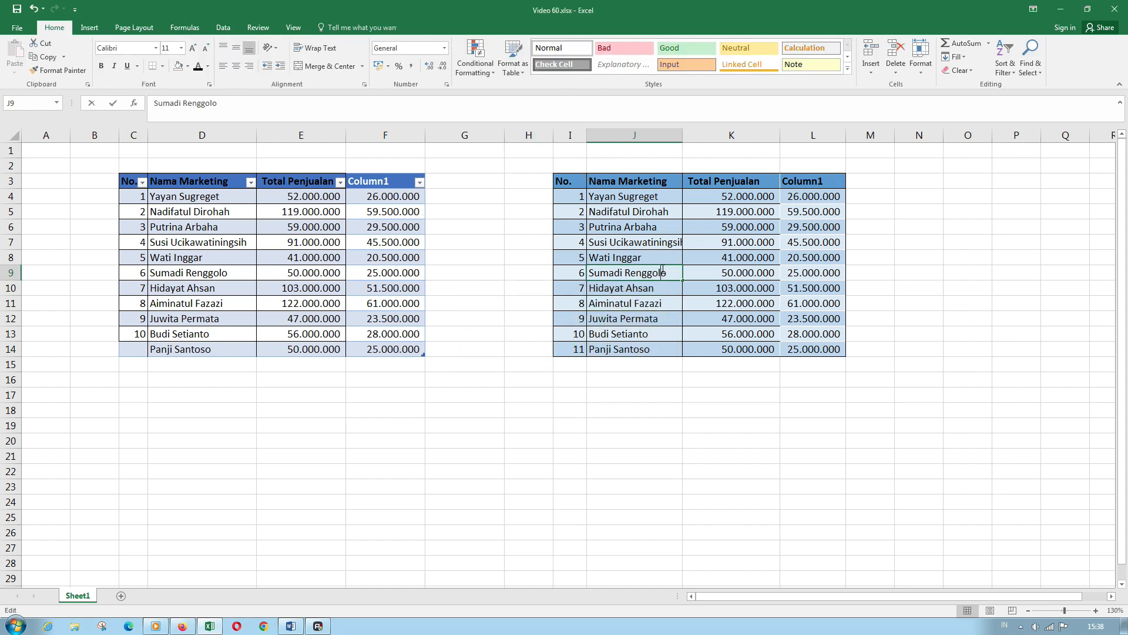
pyautogui.press('Escape')
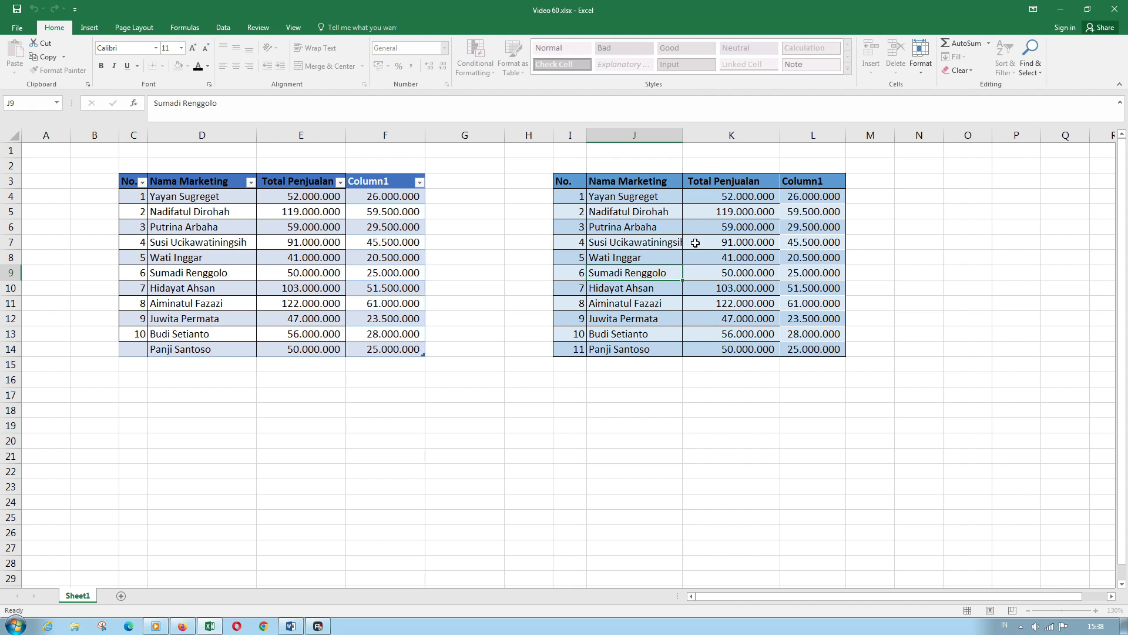